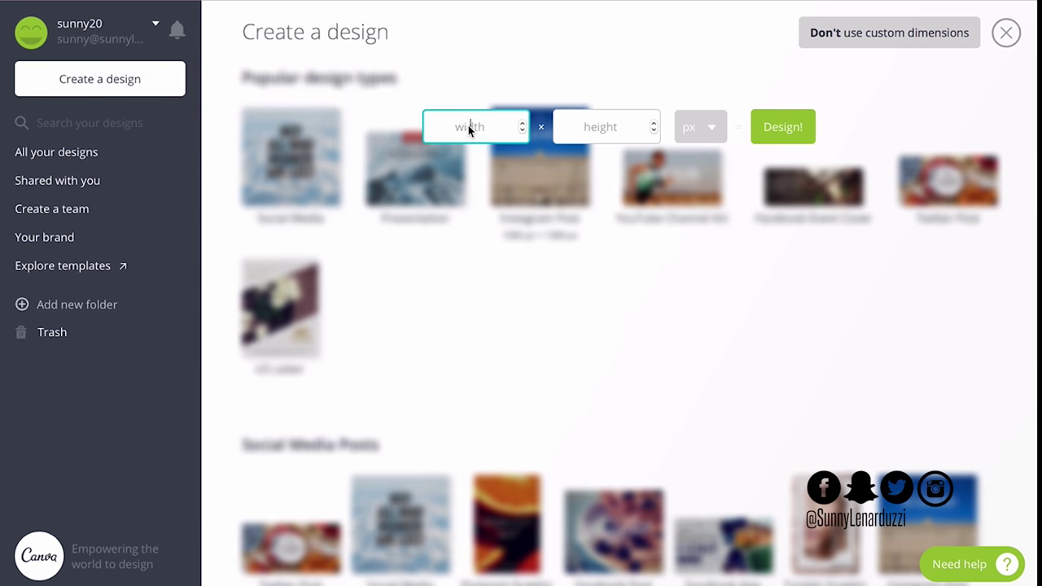
Enter a custom Canva design size of 1920 by 1080 pixels
type("1920")
key("Tab")
type("1080")
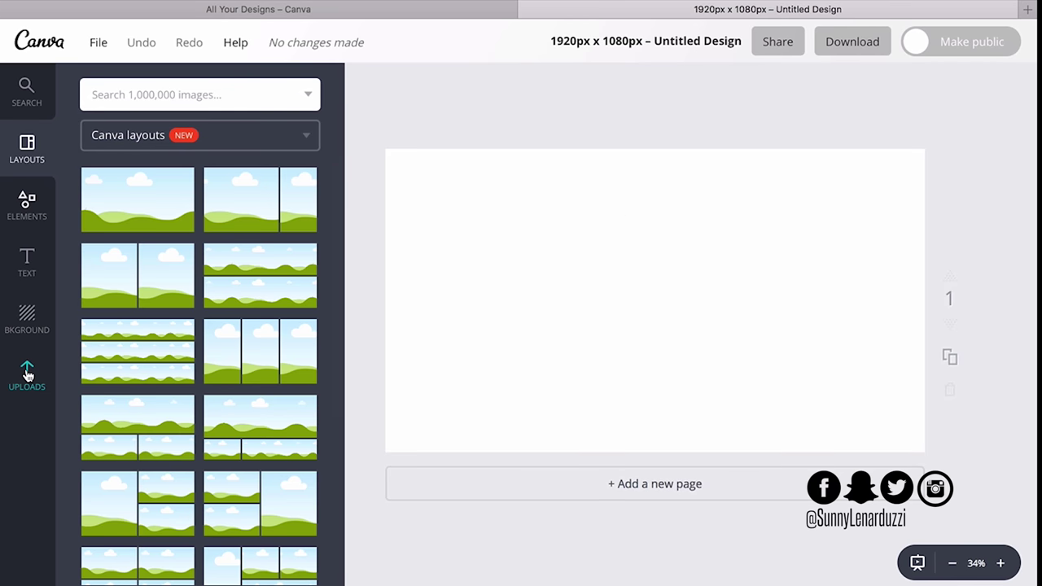
Add a subheading reading 'HOW TO GET MORE YOUTUBE' with 'VIEWS' on a new line
left_click(24, 263)
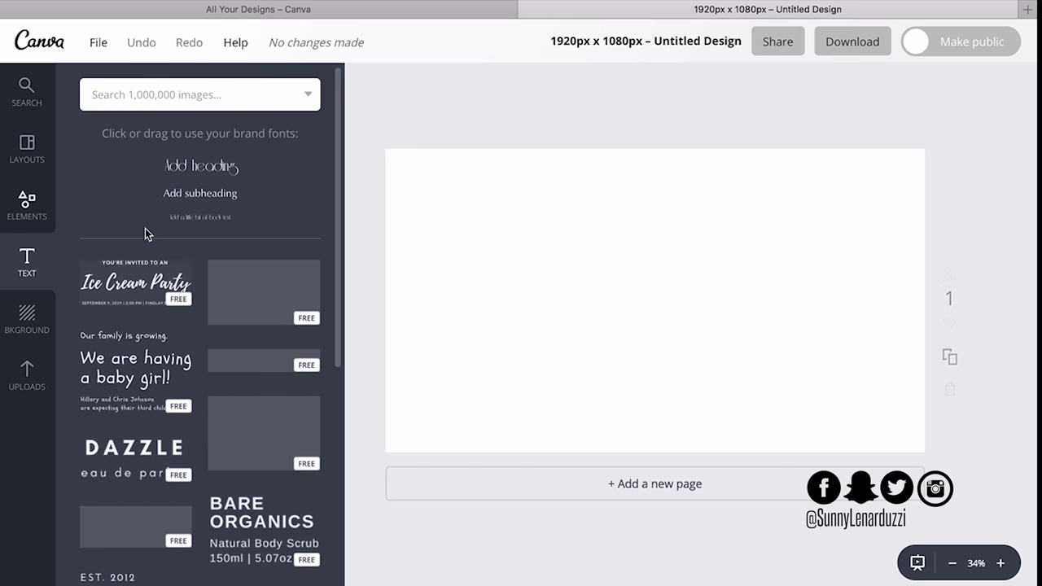
left_click(222, 196)
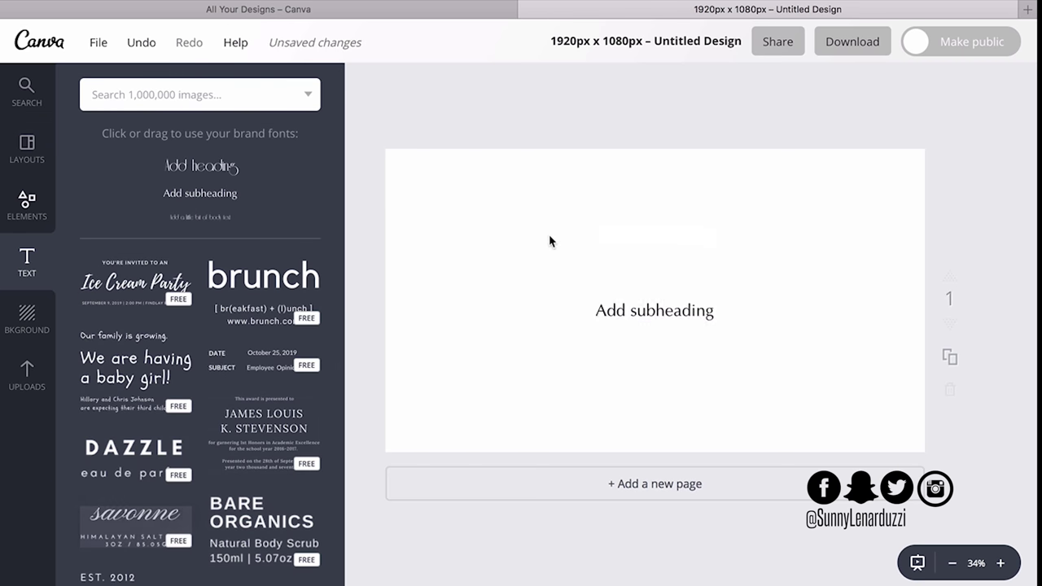
left_click(638, 312)
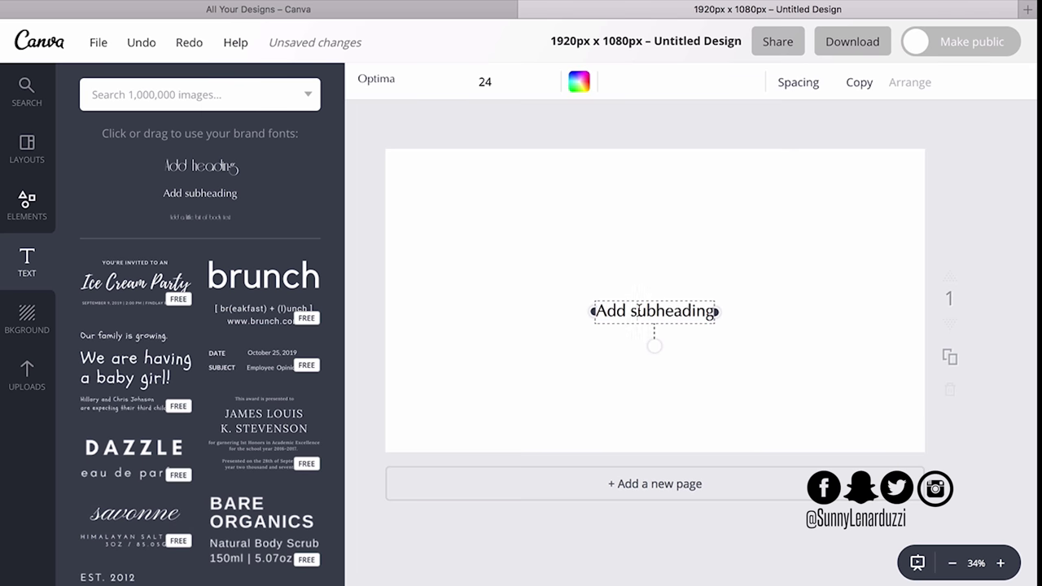
left_click(638, 310)
type("ho")
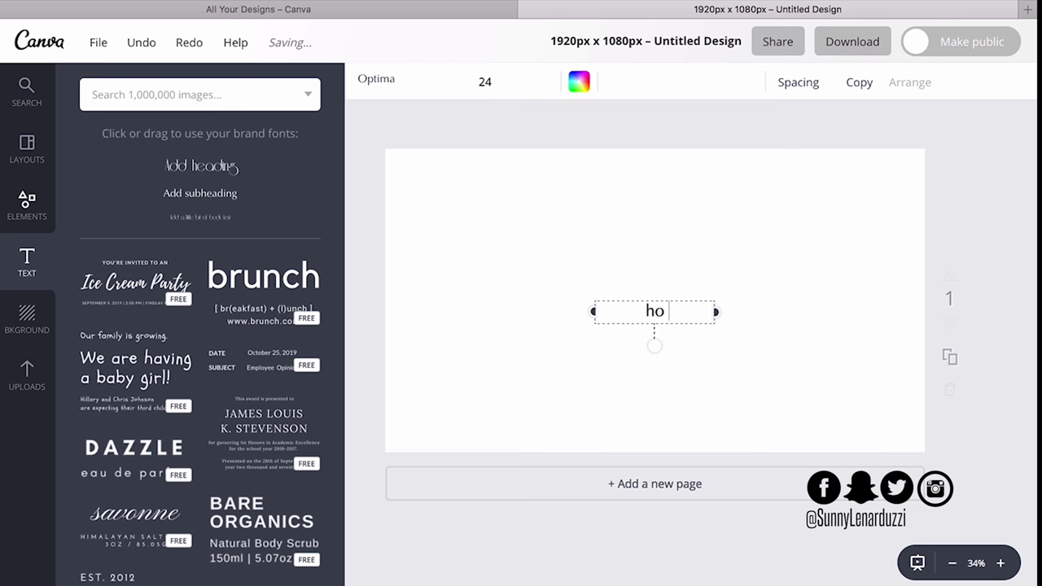
key("BackSpace")
key("BackSpace")
type("HOW TO ")
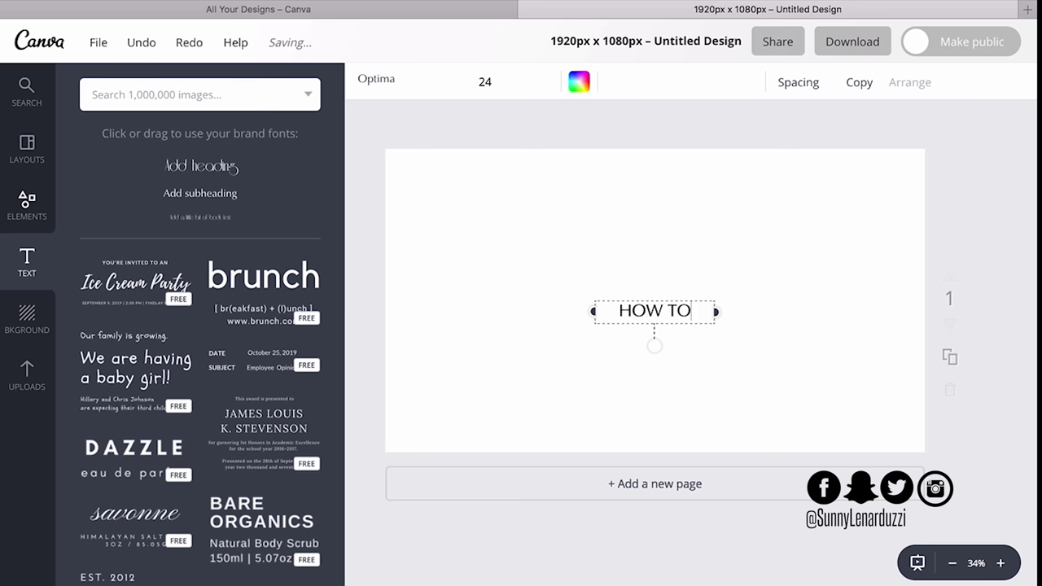
type("GET MORE")
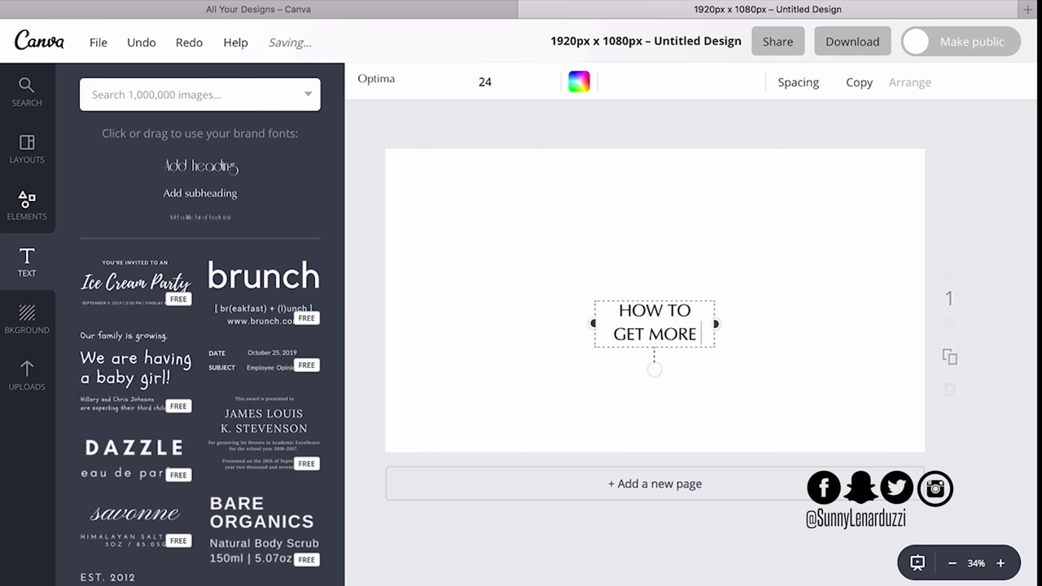
type(" YOUTUBE")
key("Return")
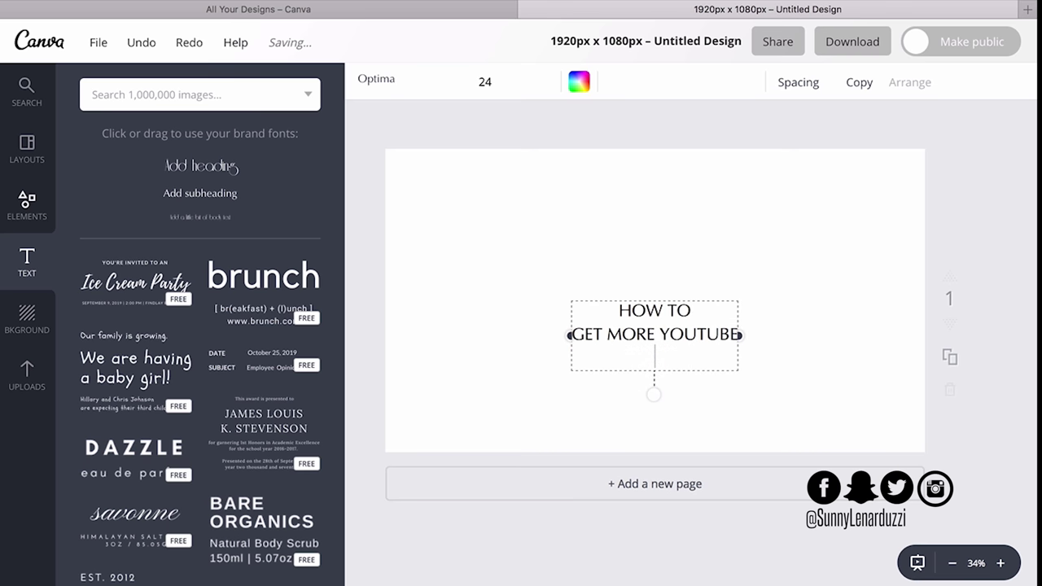
type("VIEWS")
Set the title to SteelfishRg-Regular at size 48 and move it to the upper-left
left_click_drag(684, 358, 604, 294)
left_click(375, 80)
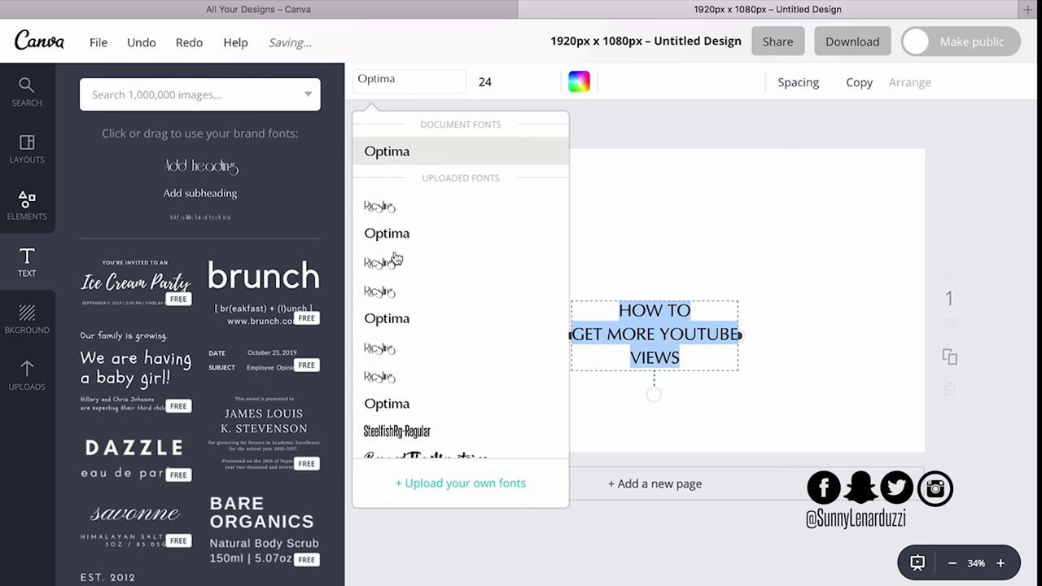
scroll(405, 352, "down", 2)
left_click(400, 348)
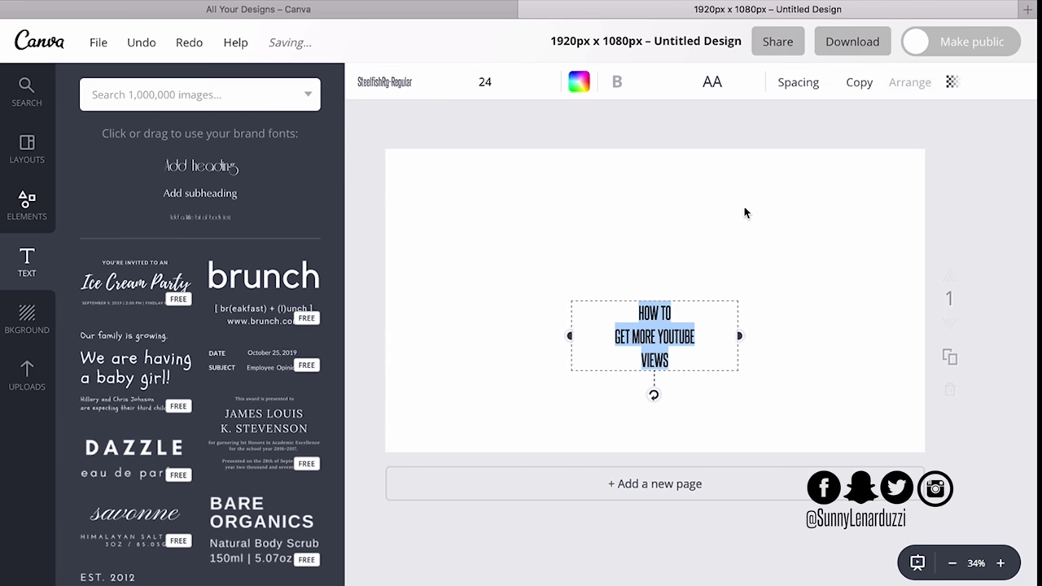
left_click_drag(674, 346, 502, 233)
left_click(478, 300)
left_click(513, 82)
left_click(495, 423)
left_click(467, 271)
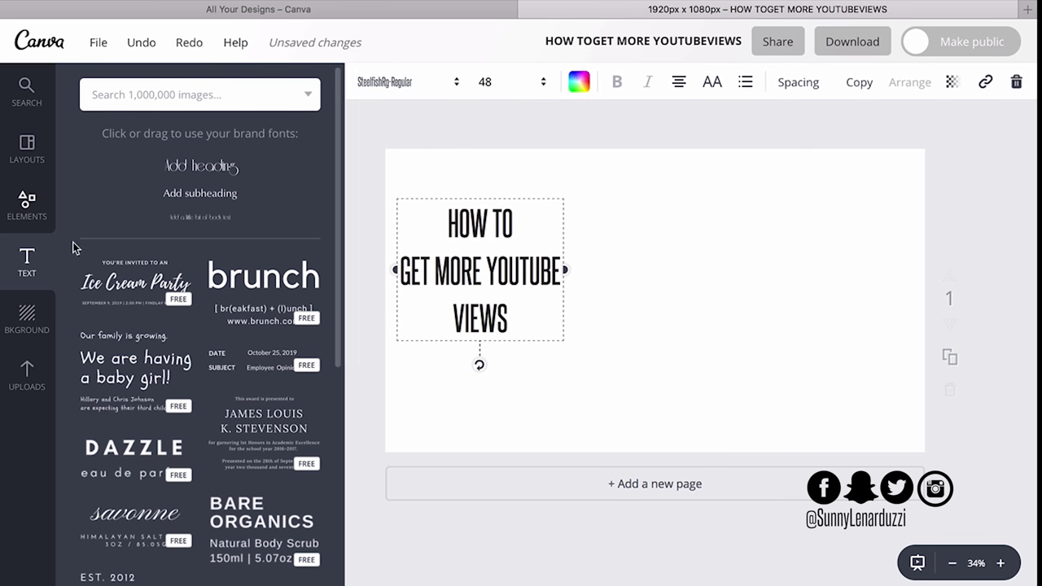
Try a gold page background, then revert it to white
left_click(29, 325)
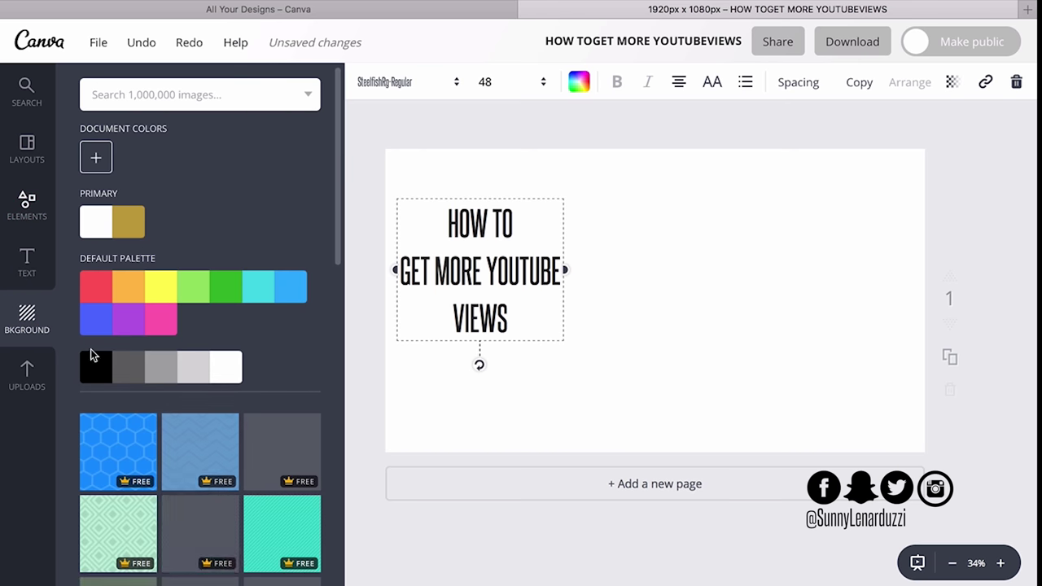
left_click(137, 222)
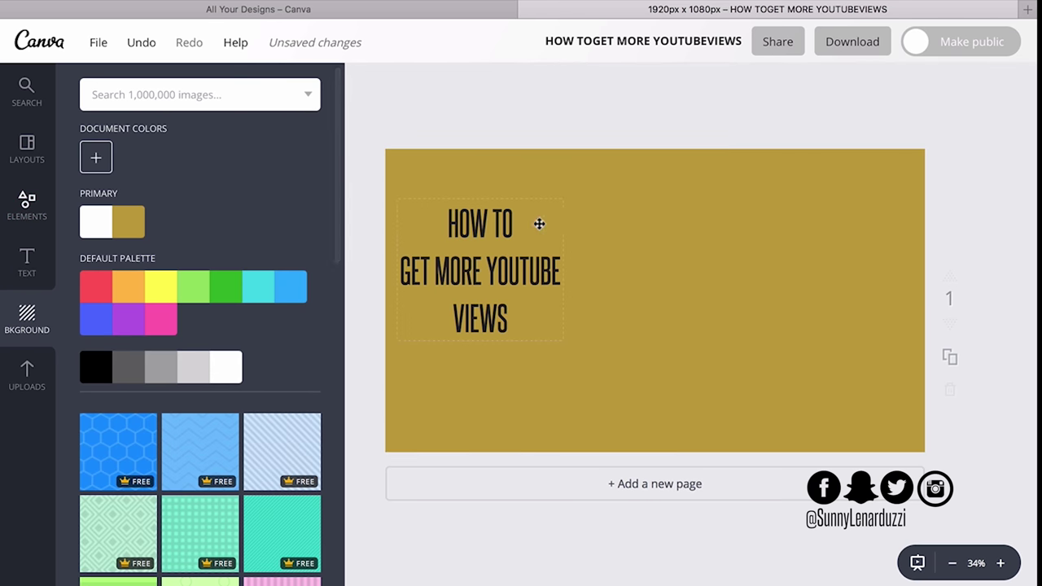
left_click(96, 221)
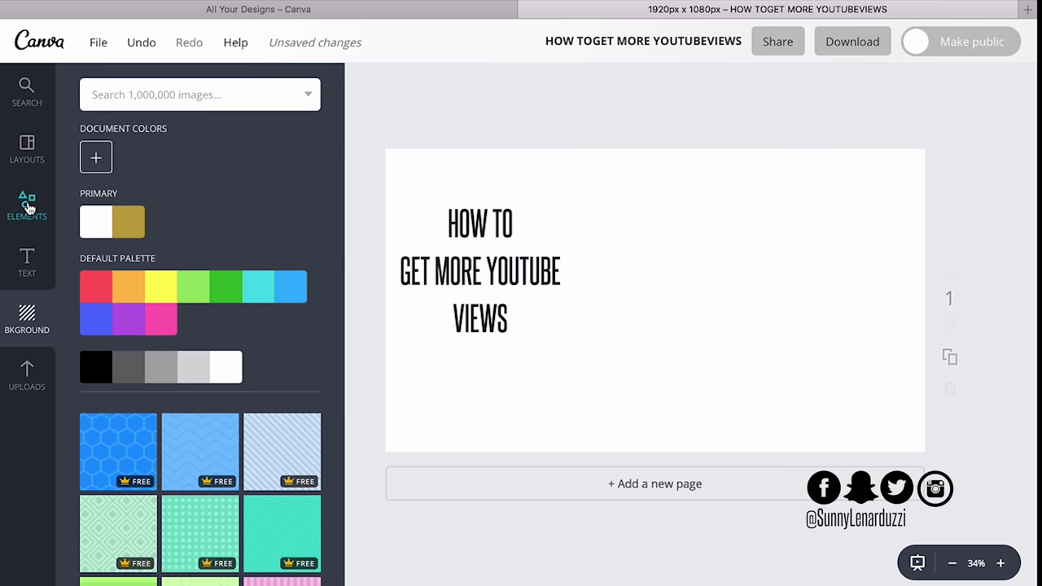
Add a square shape from Elements and fill it gold
left_click(28, 208)
left_click(113, 275)
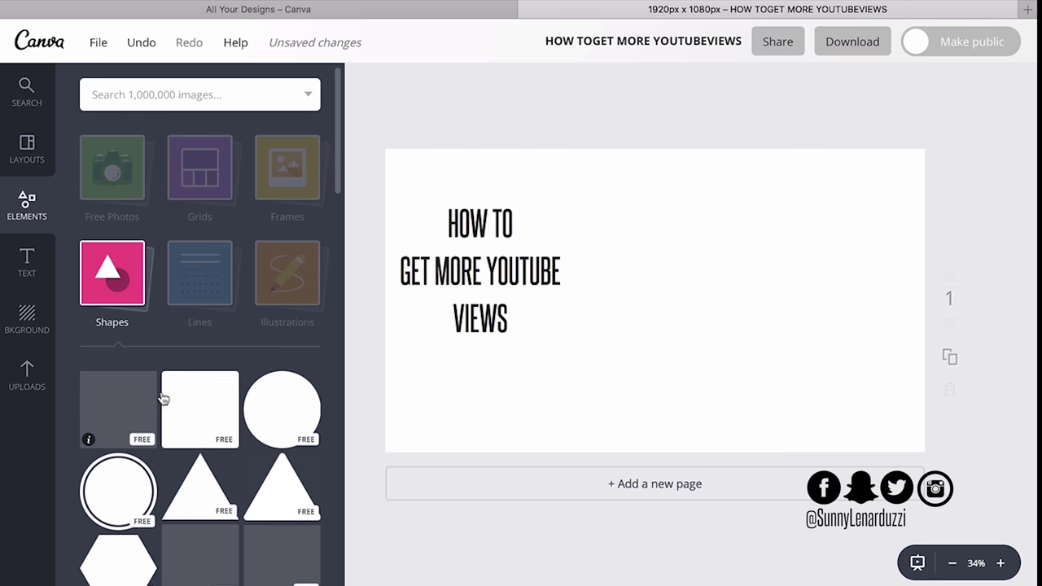
left_click(128, 398)
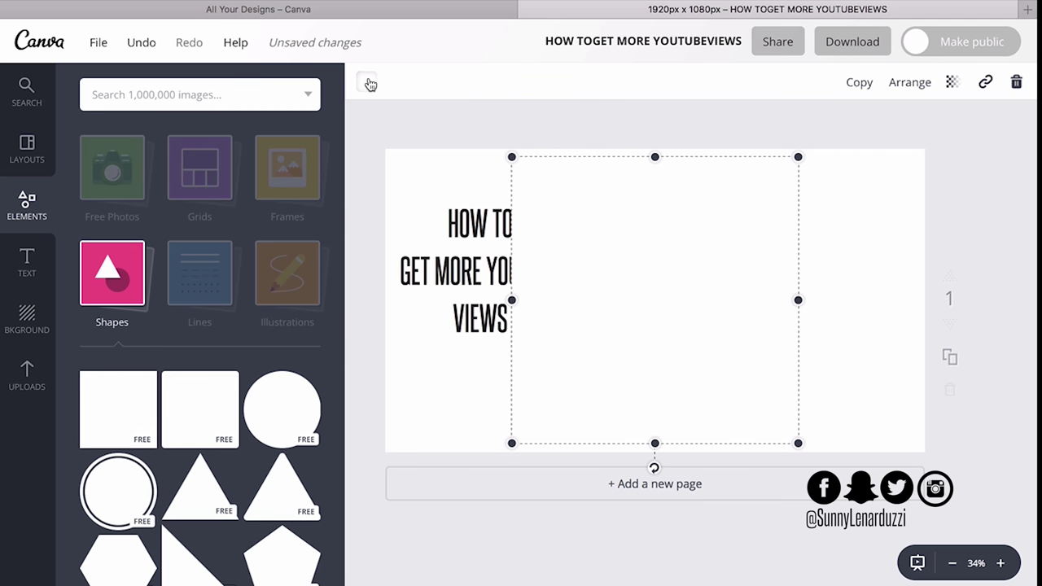
left_click(369, 83)
left_click(414, 254)
left_click(629, 298)
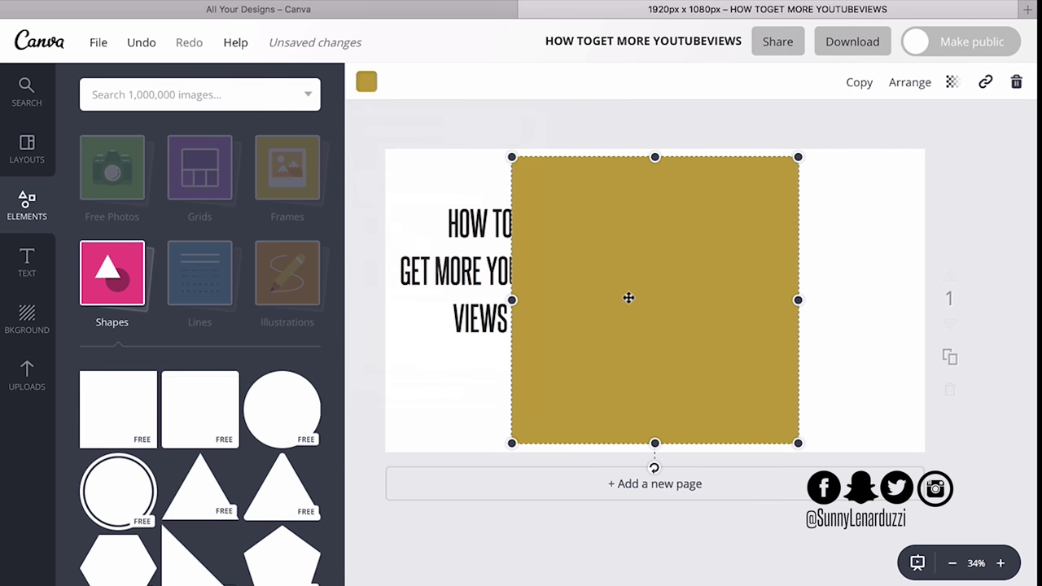
Stretch the gold rectangle down the left third, send it behind the title, and nudge the title up
left_click_drag(629, 278, 500, 275)
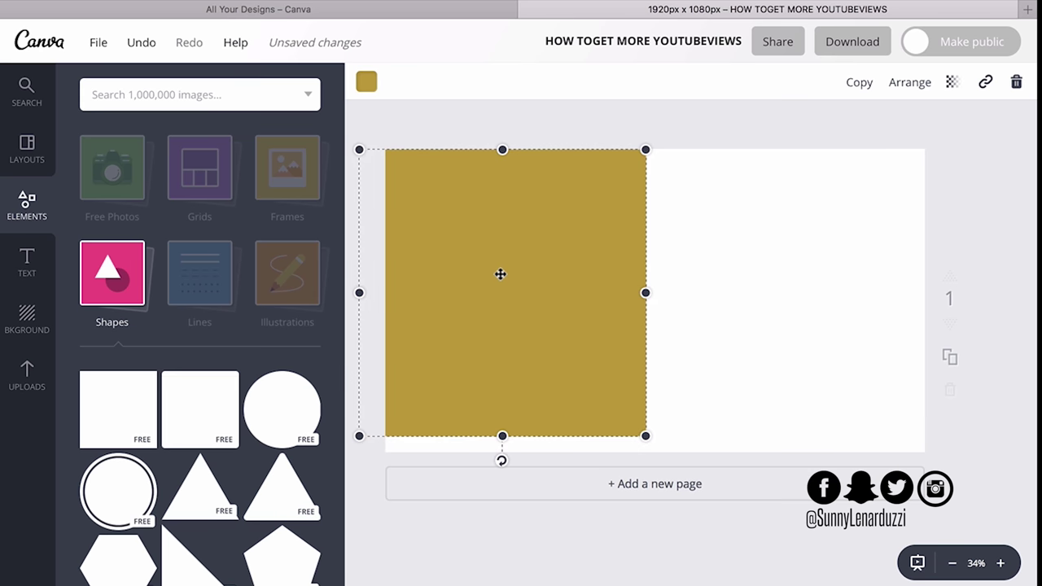
left_click_drag(646, 436, 656, 474)
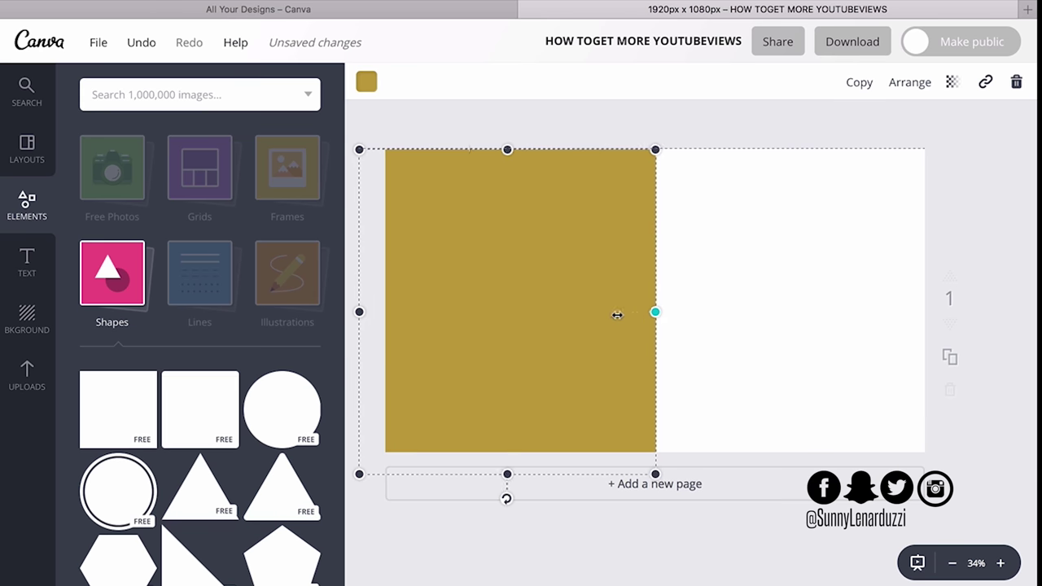
left_click_drag(617, 315, 579, 312)
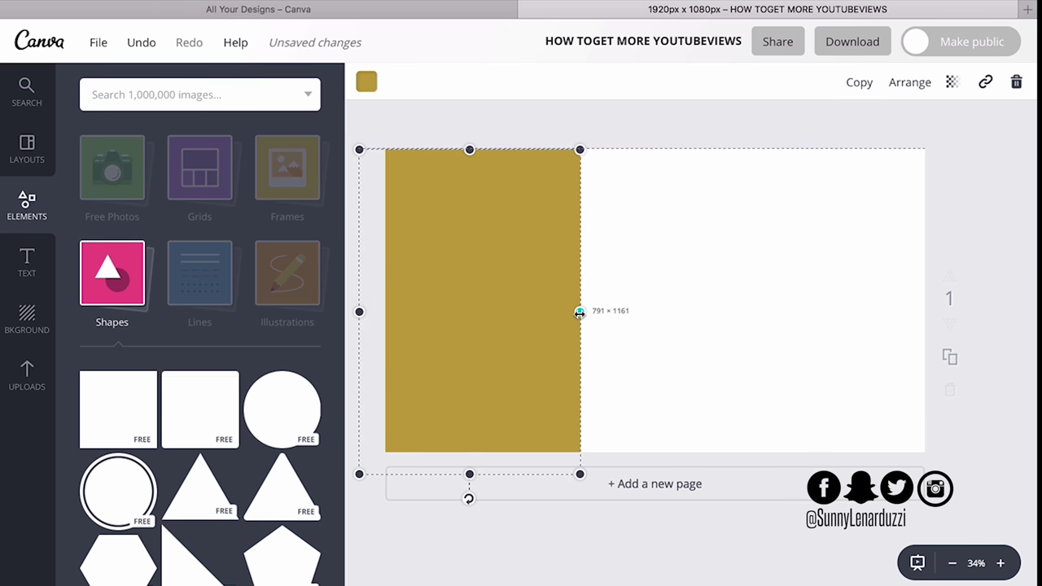
left_click(922, 88)
left_click(878, 154)
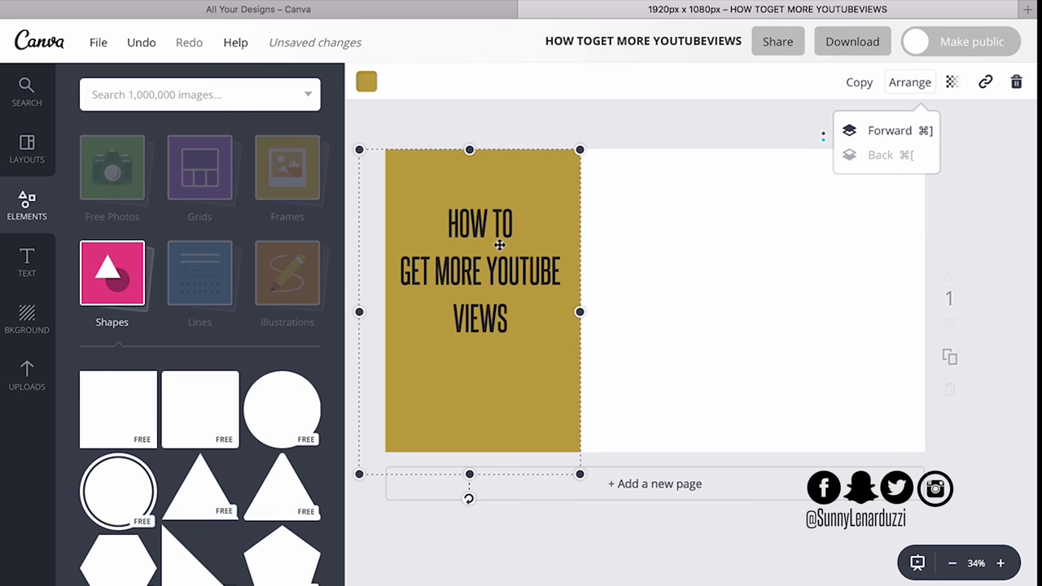
left_click_drag(499, 244, 498, 228)
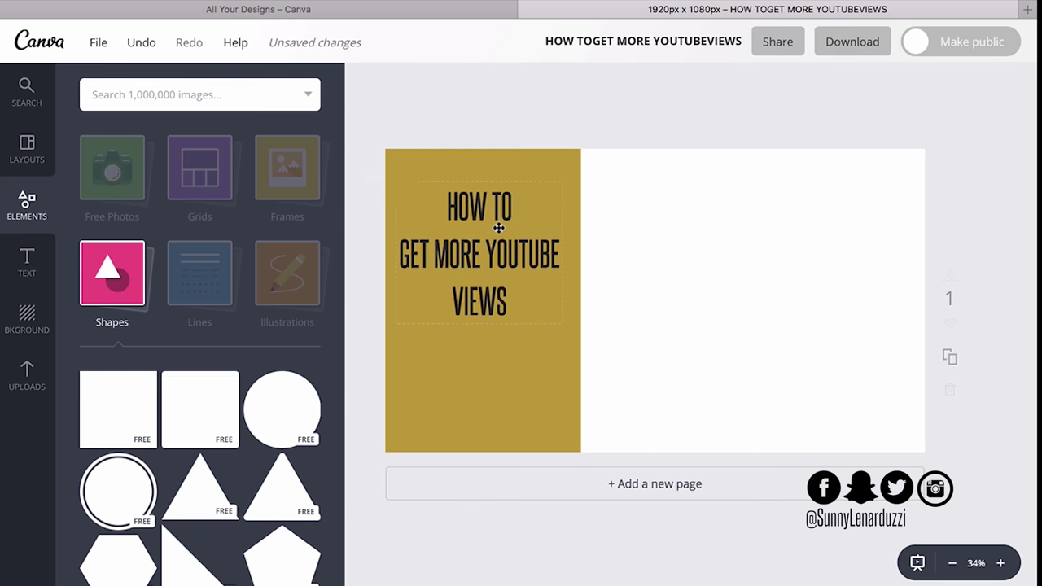
Add the 'Hosted by:' credit in SteelfishRg-Regular size 24, placed below the title on the gold panel
left_click(30, 253)
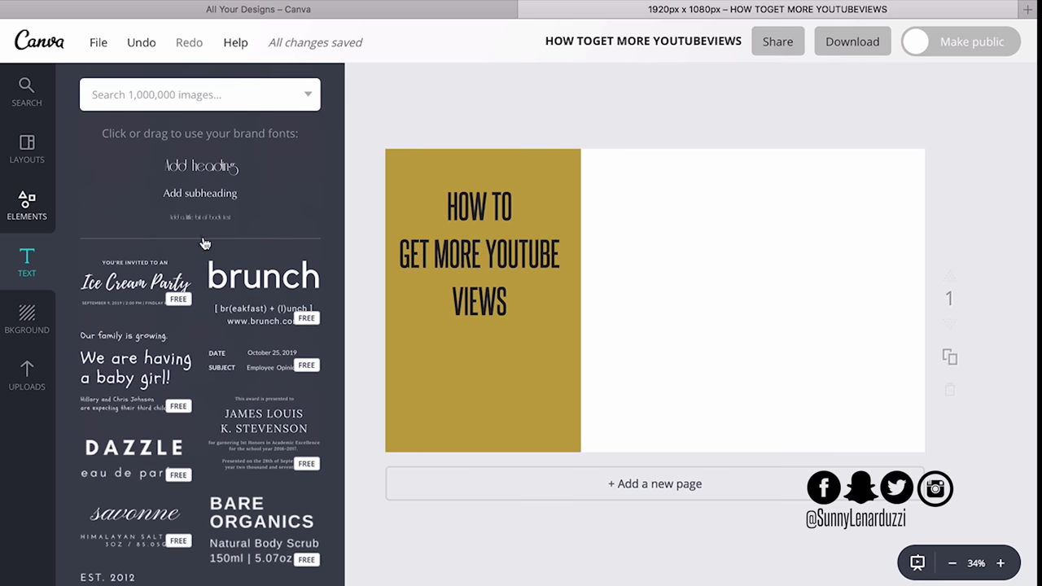
left_click_drag(202, 179, 619, 327)
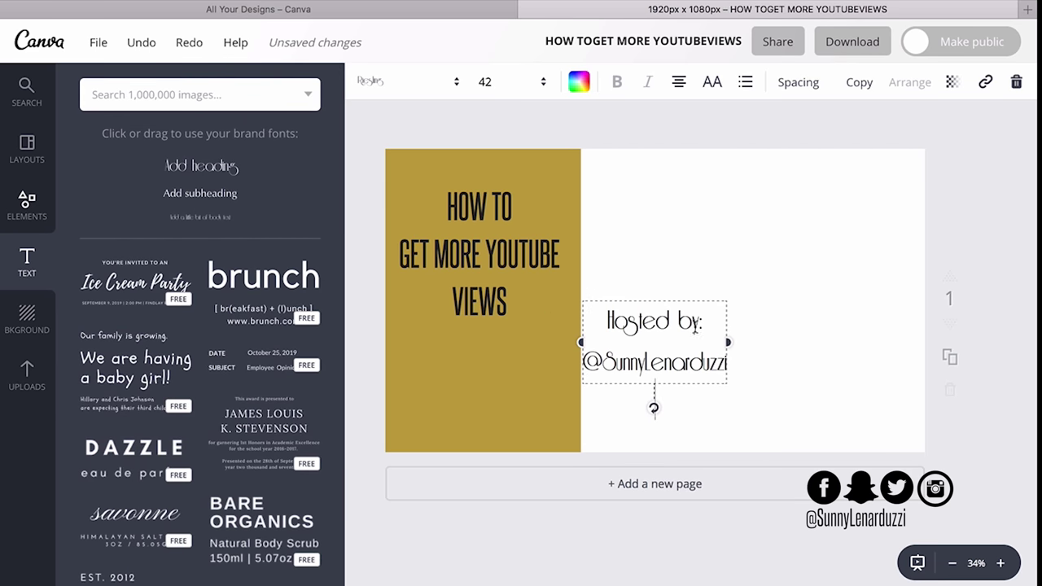
double_click(622, 368)
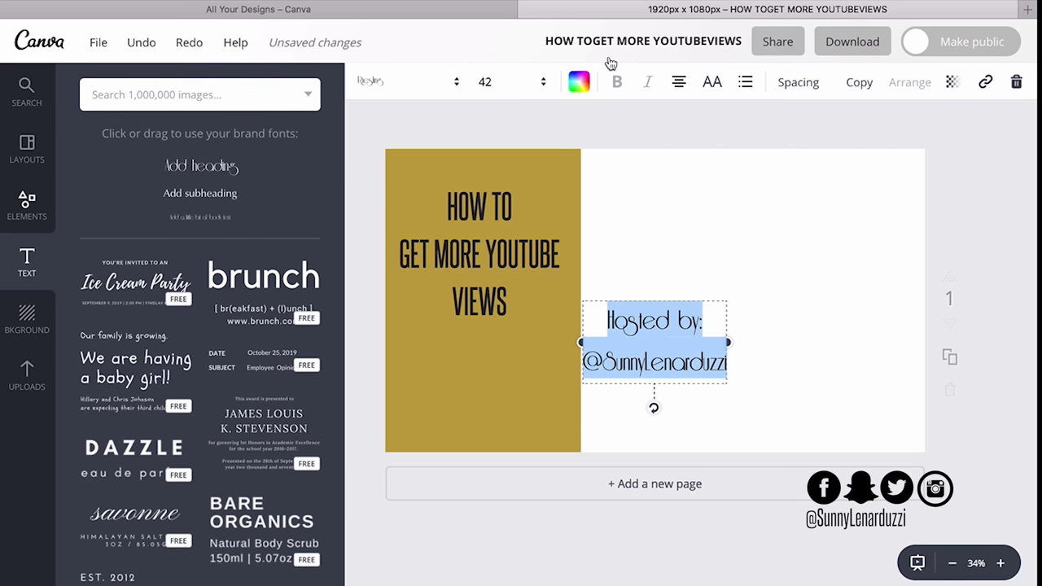
left_click(370, 91)
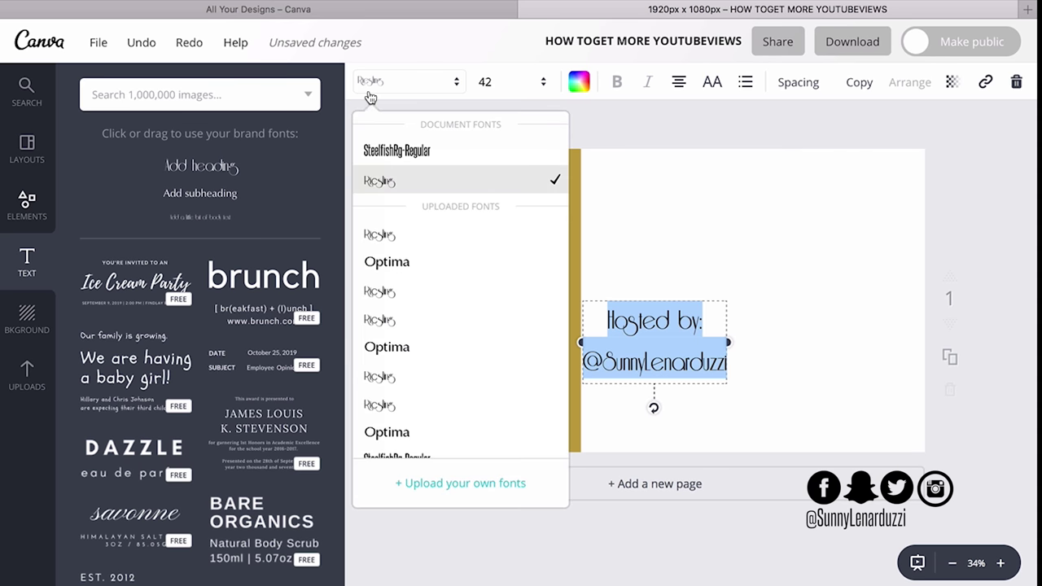
left_click(456, 152)
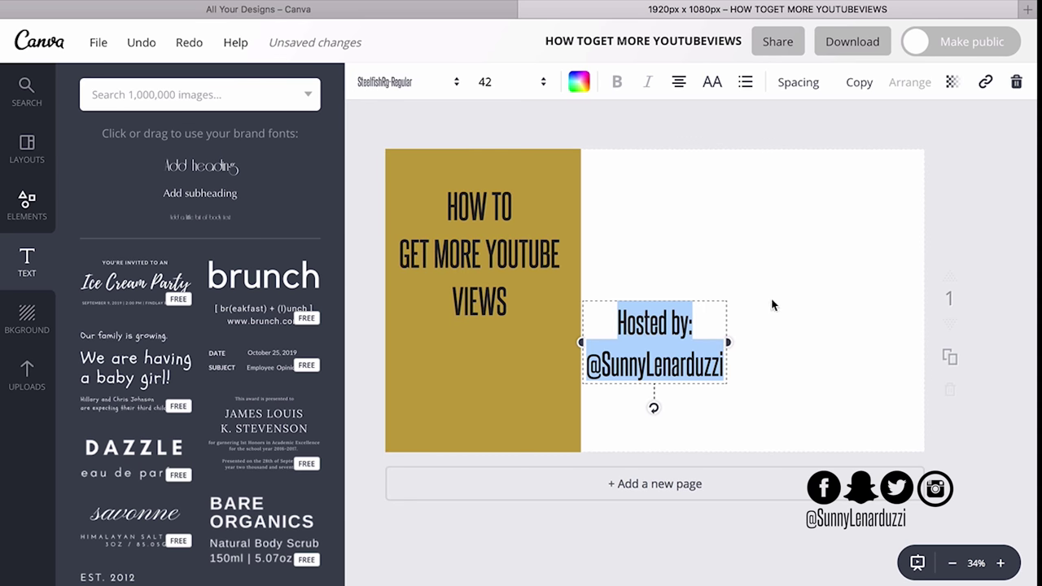
left_click(495, 86)
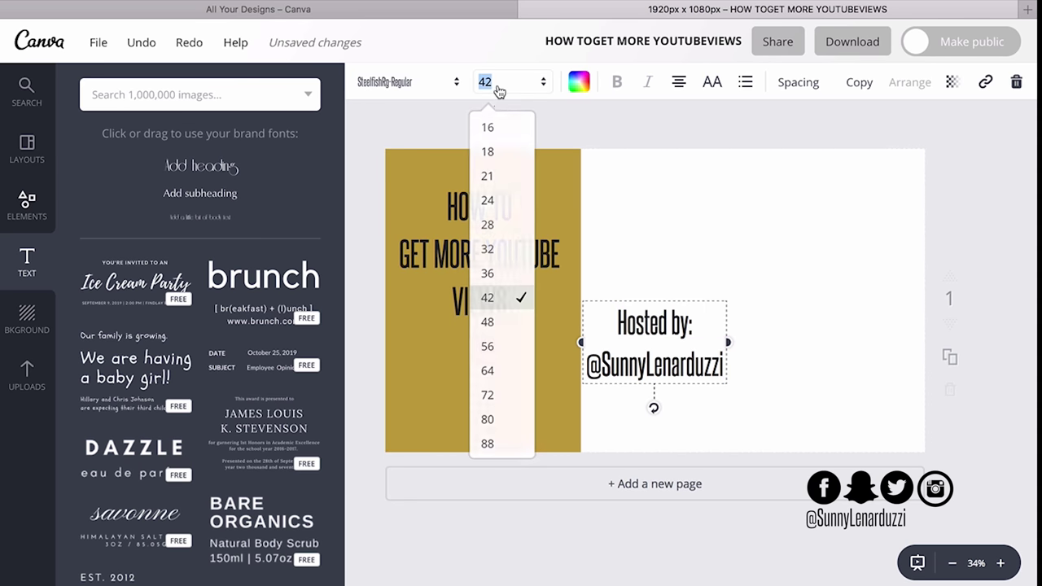
left_click(487, 200)
left_click_drag(665, 327, 487, 368)
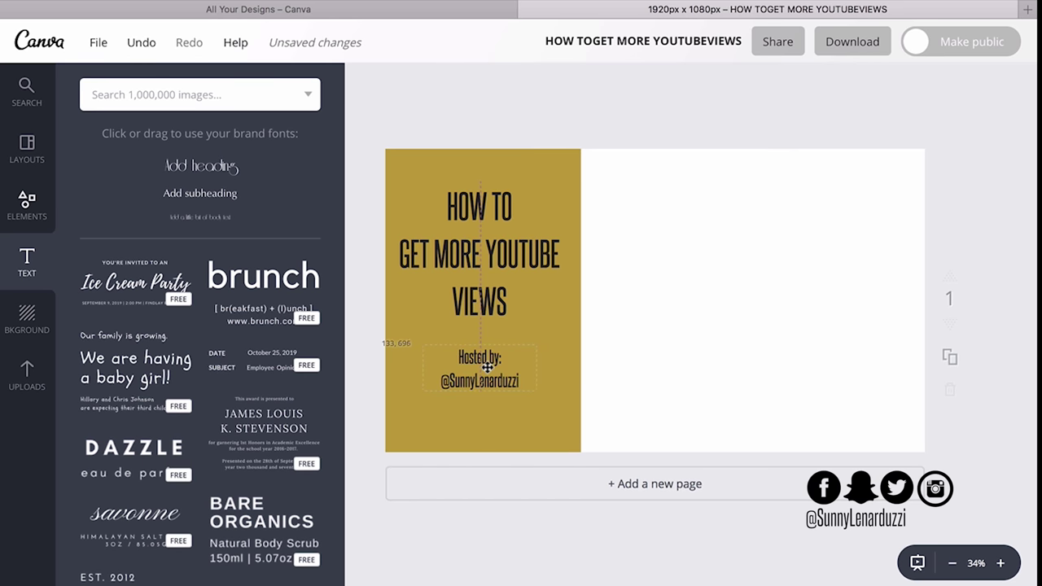
left_click(664, 350)
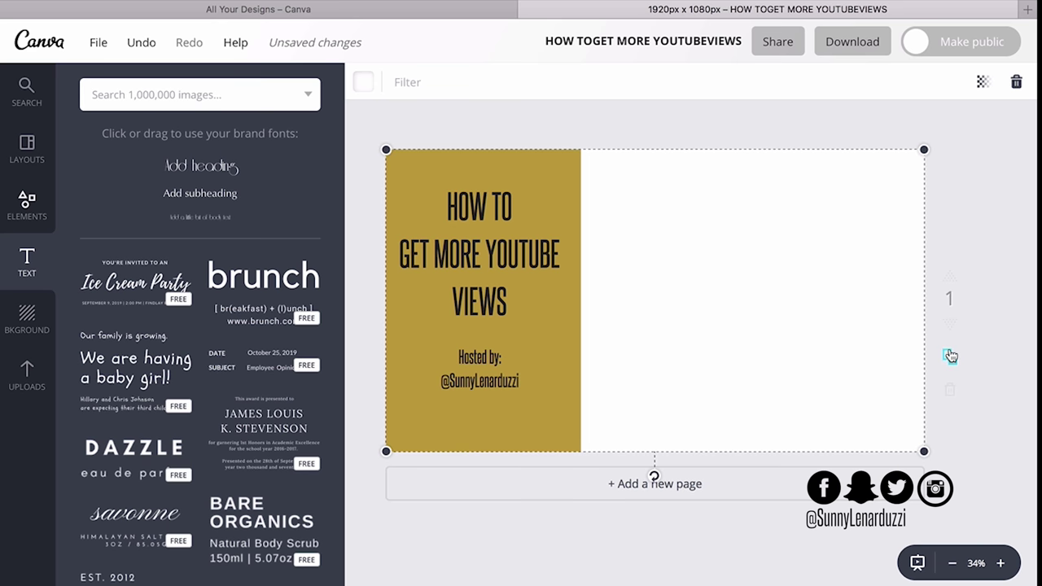
Duplicate the title page as page 2 and delete its heading text
left_click(950, 356)
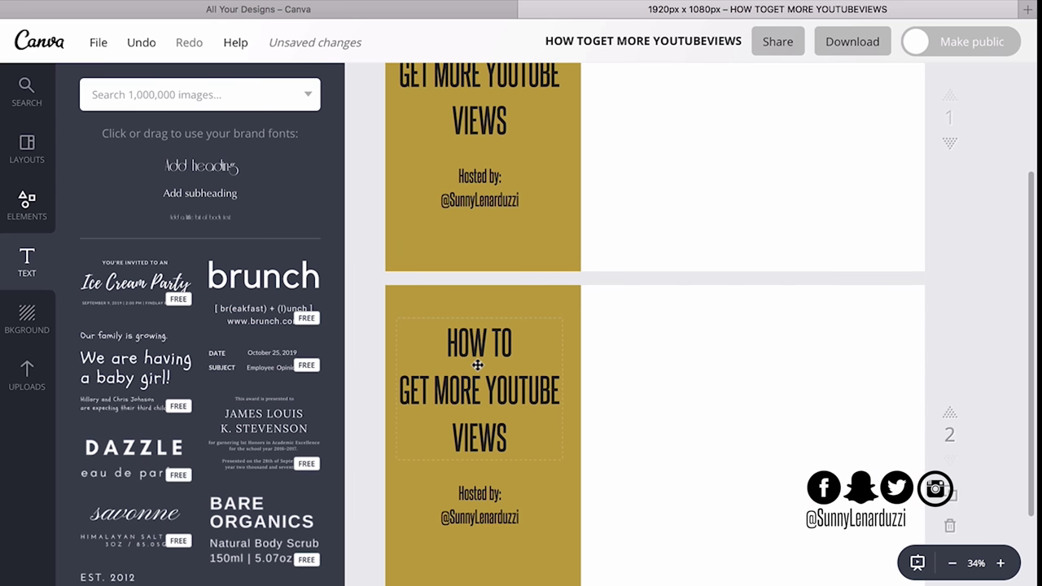
left_click(521, 389)
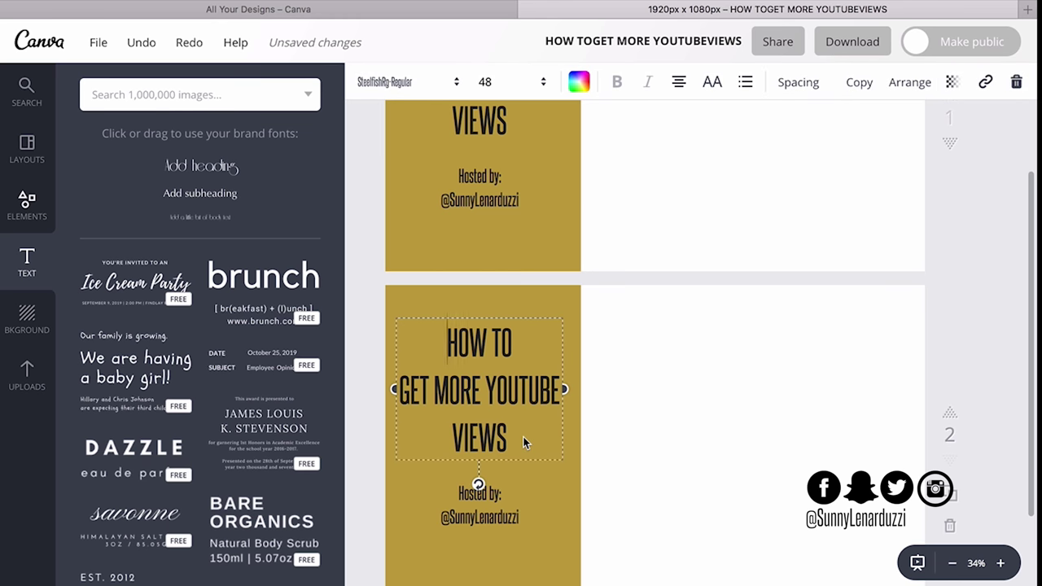
left_click_drag(511, 435, 400, 328)
key("BackSpace")
left_click(612, 407)
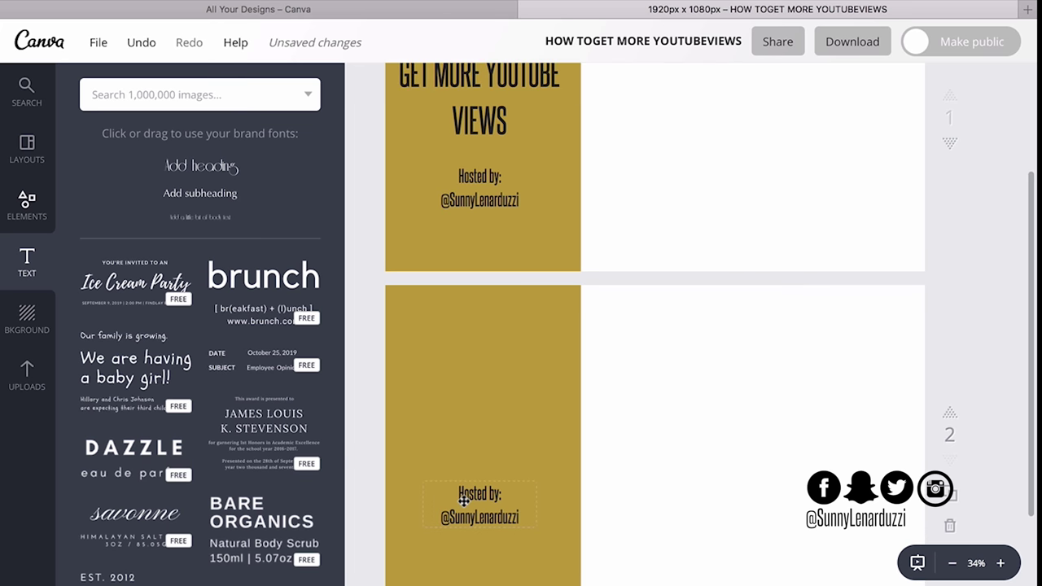
Delete the host credit on page 2 and select the gold panel
left_click(521, 515)
left_click_drag(524, 517, 456, 492)
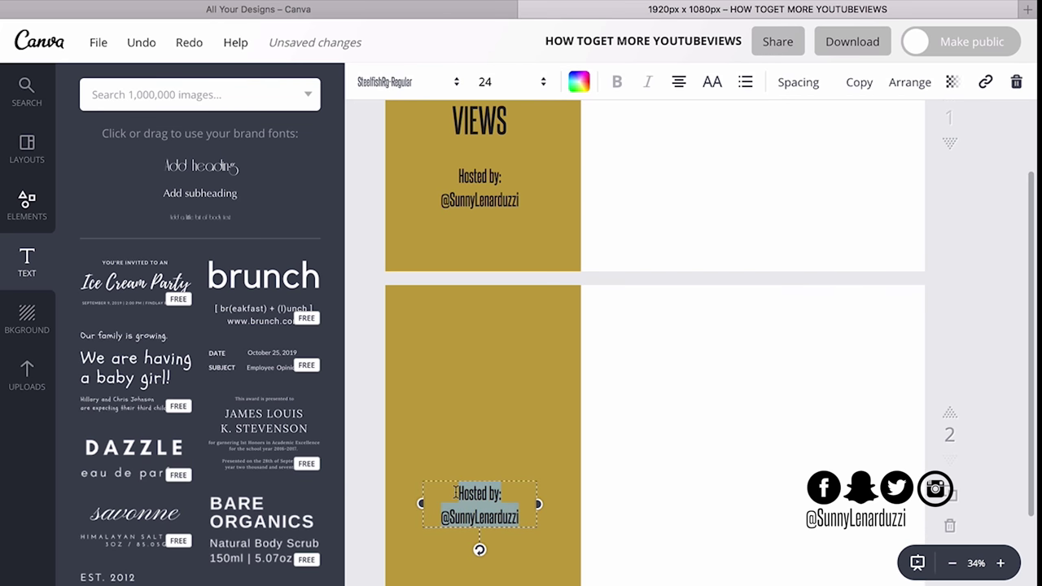
key("BackSpace")
left_click(697, 431)
left_click(505, 357)
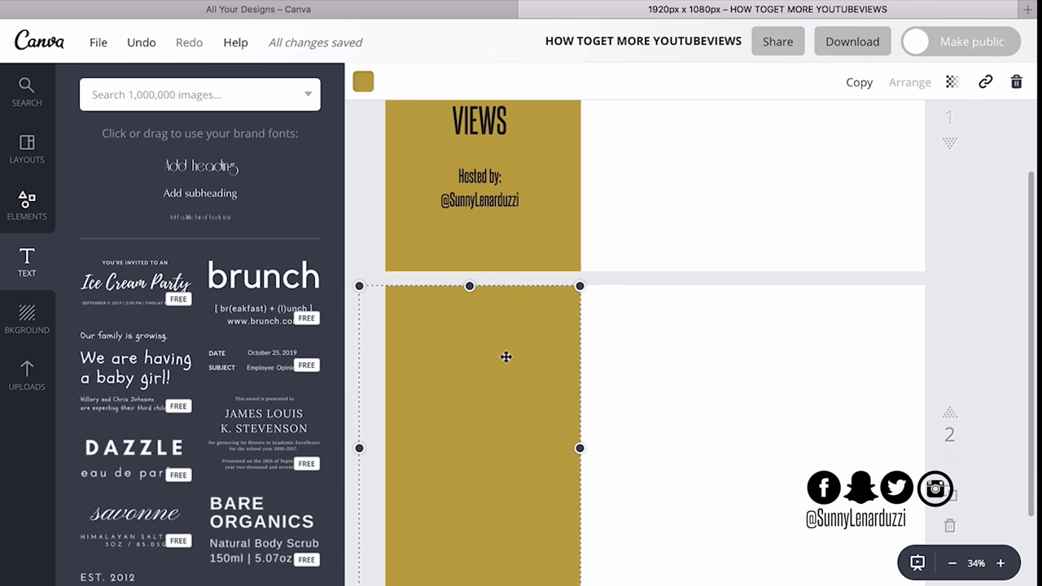
Delete the gold panel and make page 2's background black
key("Delete")
scroll(200, 268, "down", 3)
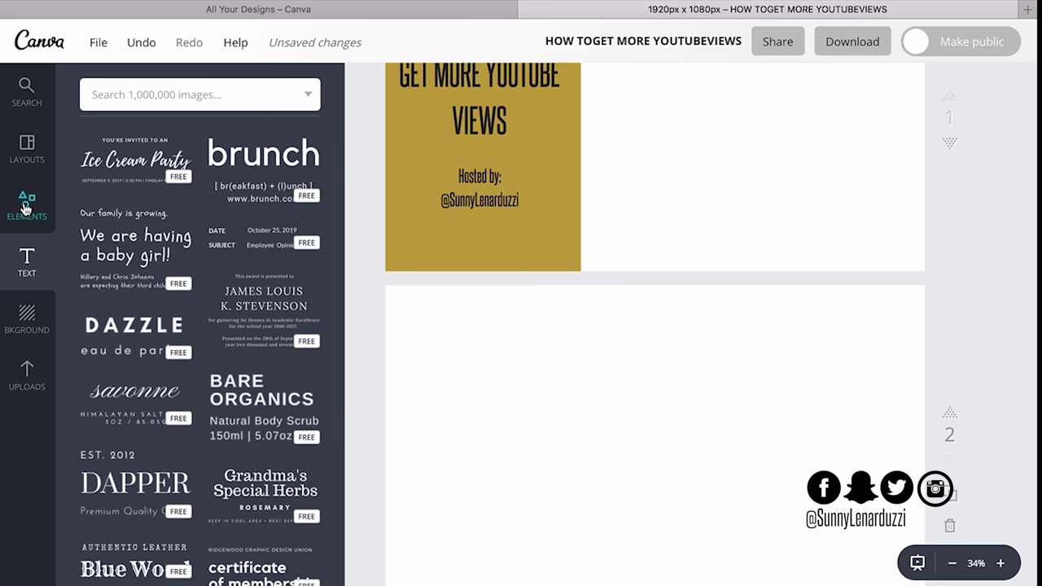
left_click(27, 330)
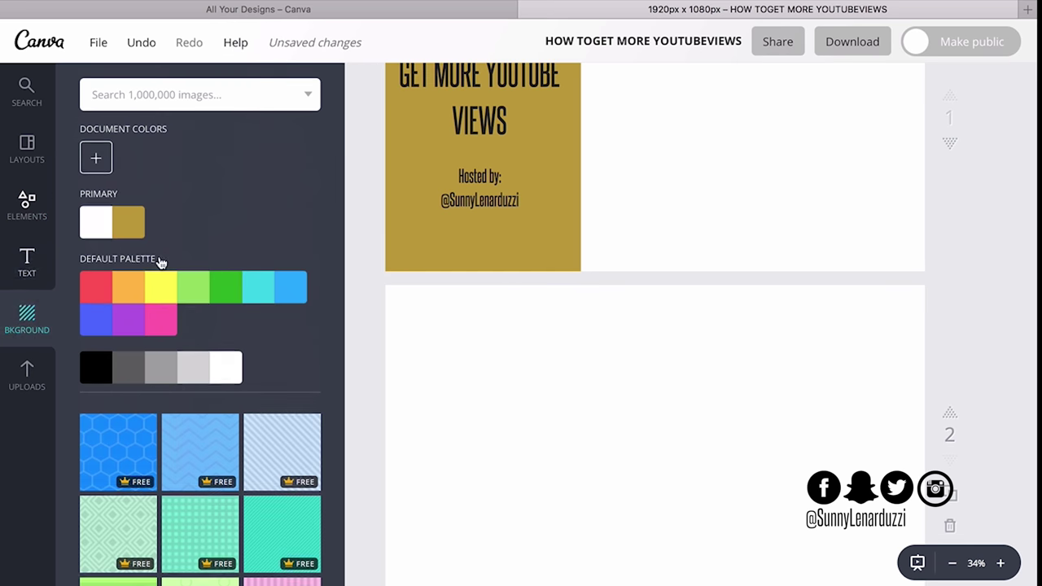
left_click(95, 373)
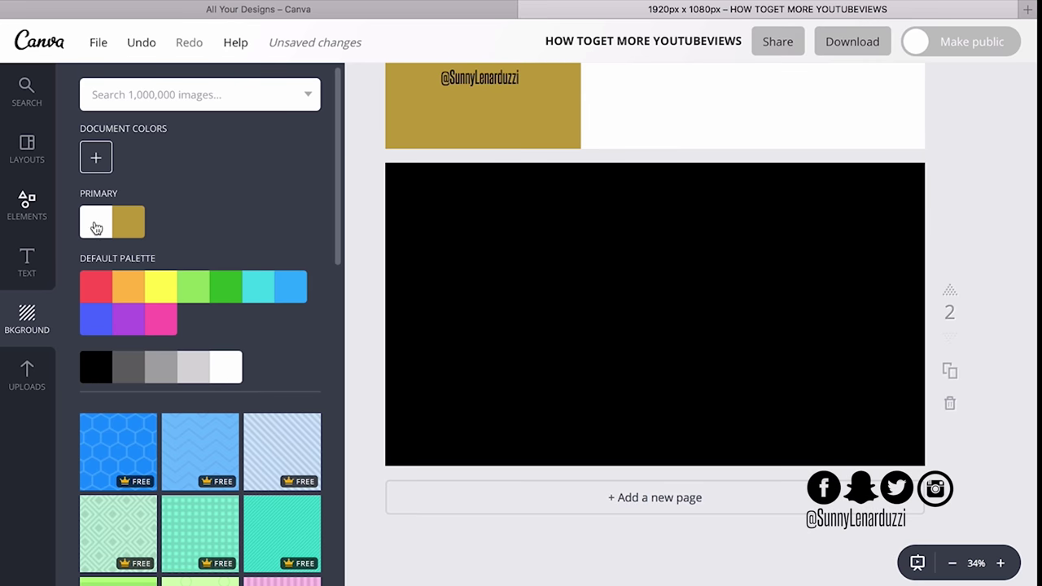
Add a heading reading 'YOUTUBE TRAINING' / 'STARTING SOON.' on two lines and select it all
left_click(31, 262)
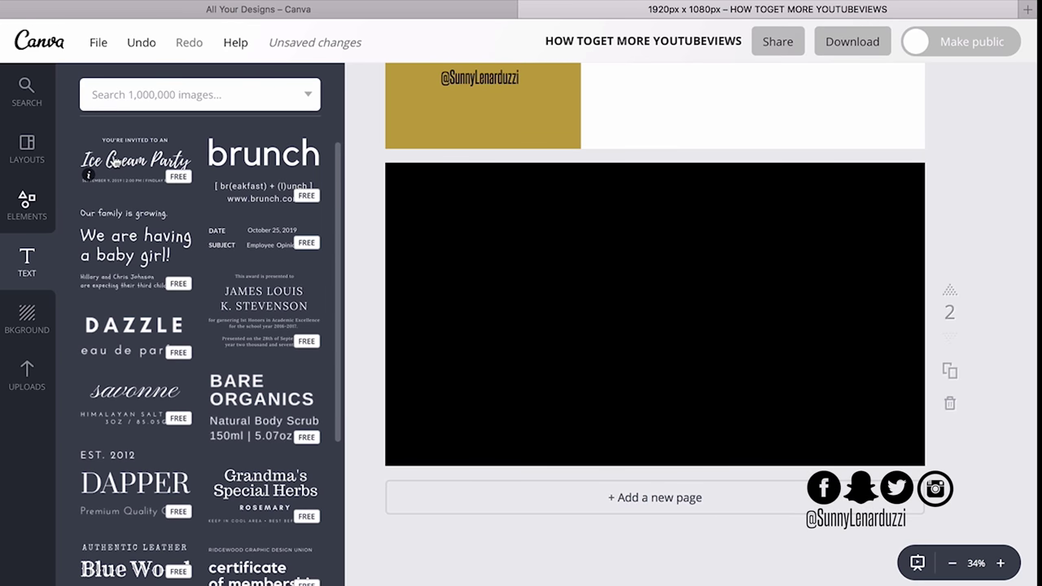
scroll(179, 155, "up", 3)
left_click(183, 166)
type("YOUT")
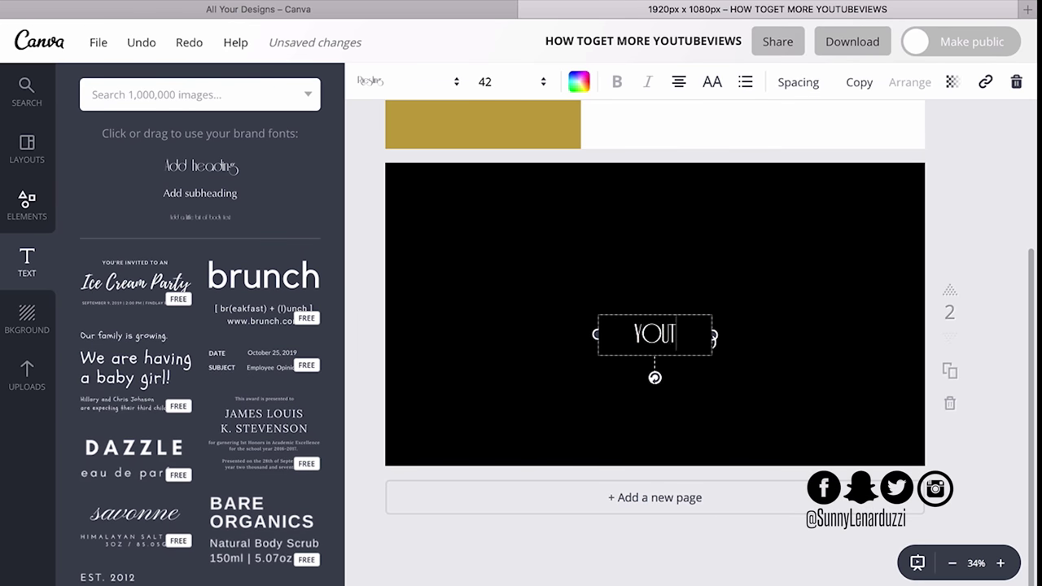
type("UBE TRAINING")
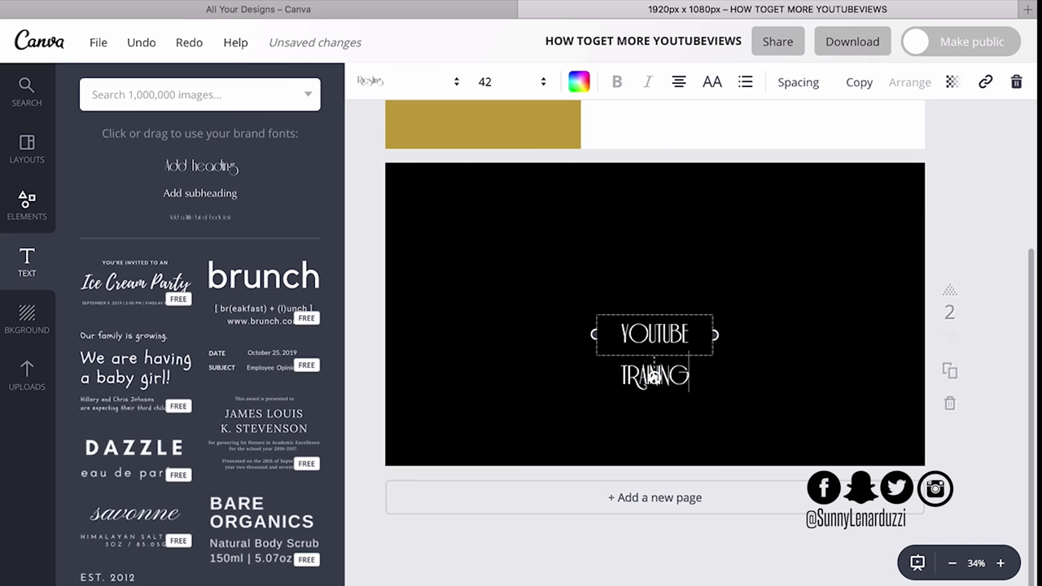
key("Return")
type("START")
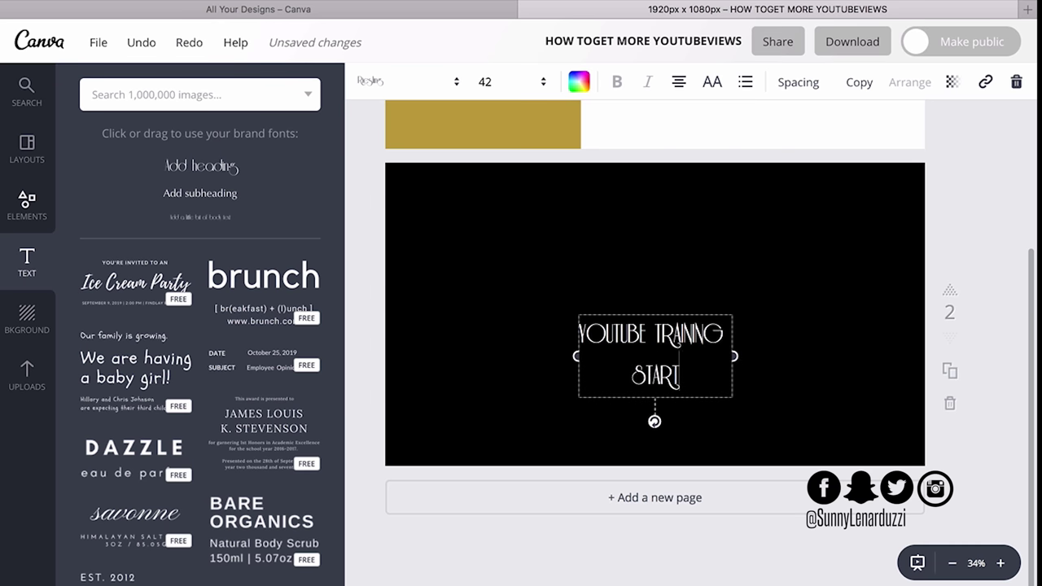
type("ING SOON.")
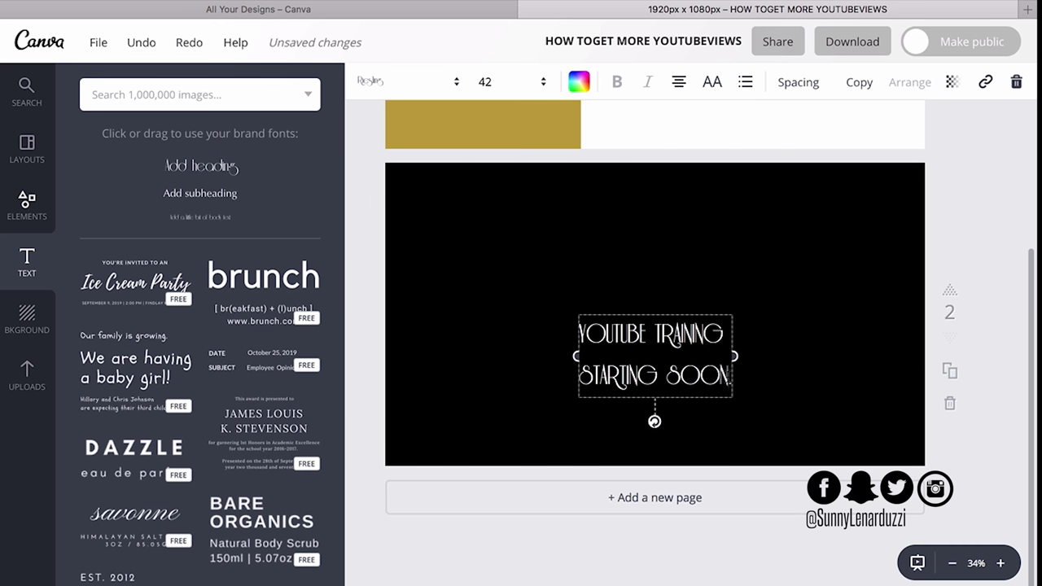
key("ctrl+a")
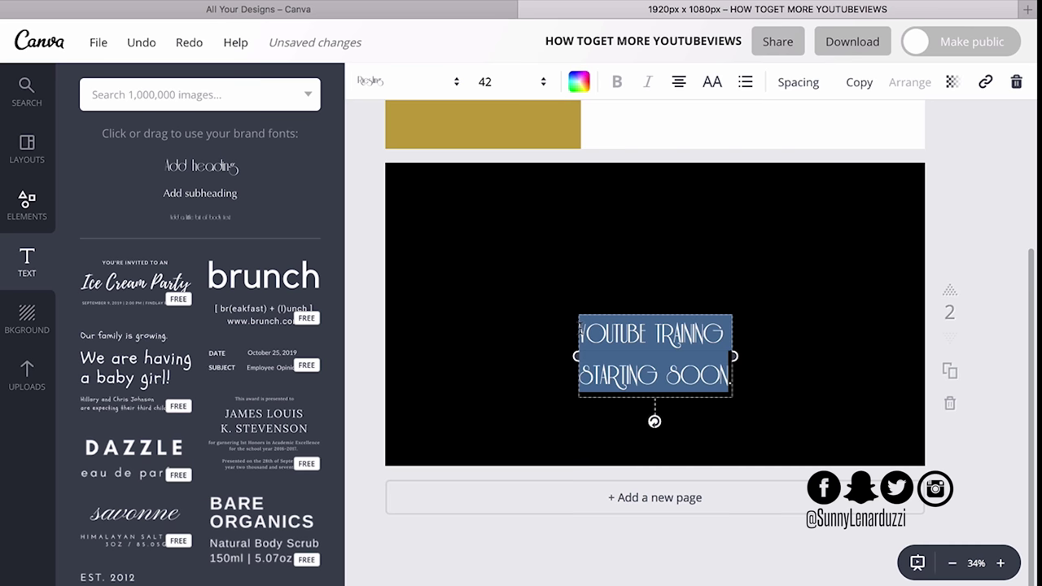
left_click(487, 81)
Make the page 2 heading SteelfishRg-Regular at size 88 and move it to the page centre
left_click(503, 279)
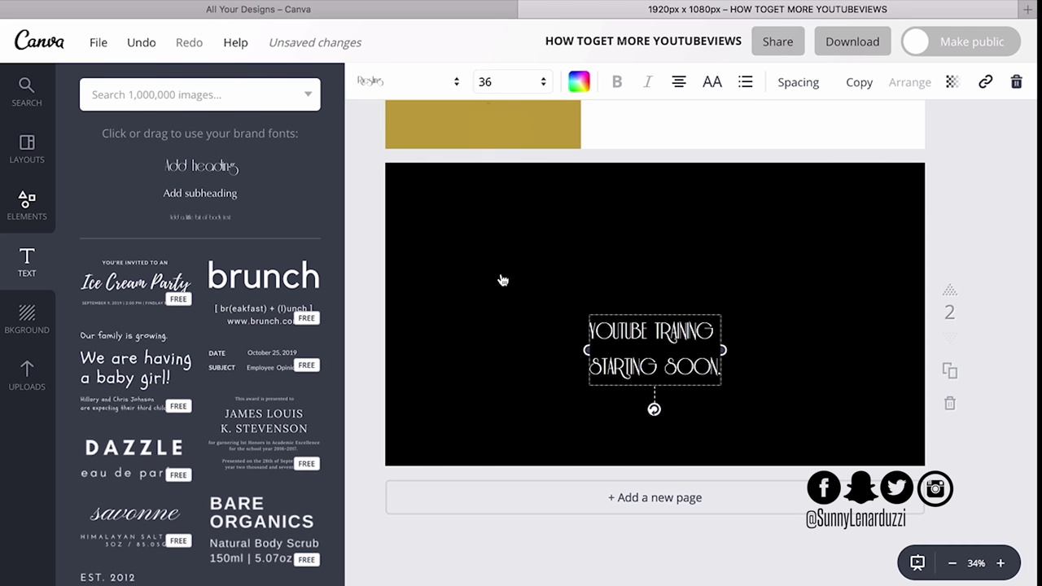
left_click(405, 81)
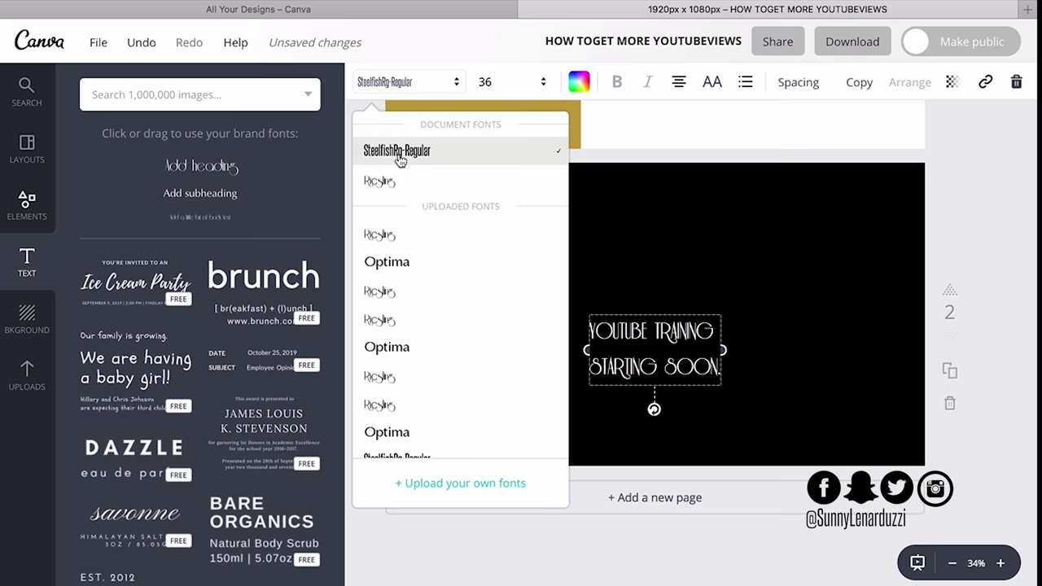
left_click(400, 159)
left_click(483, 81)
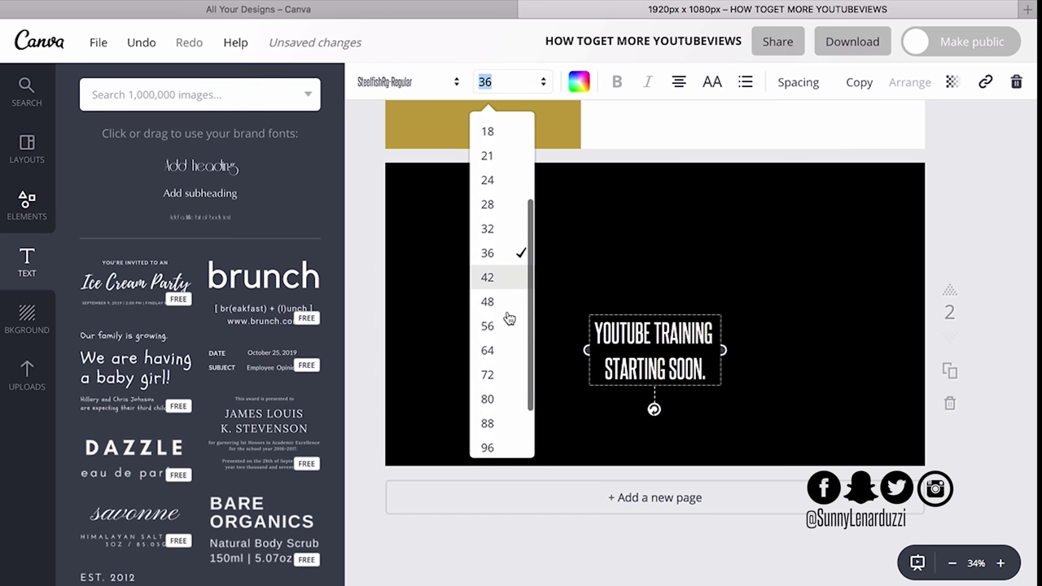
scroll(505, 354, "down", 2)
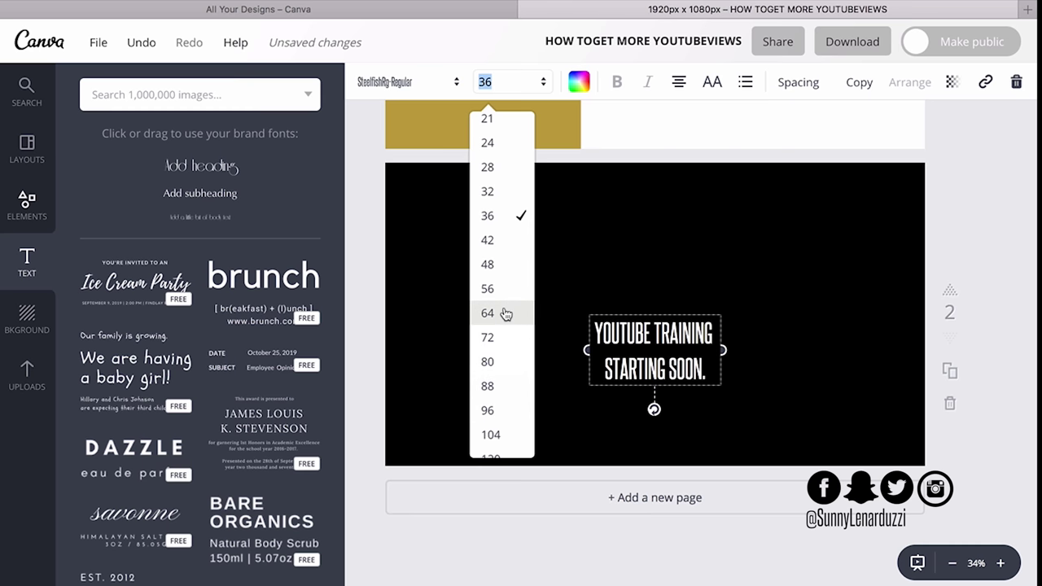
left_click(500, 388)
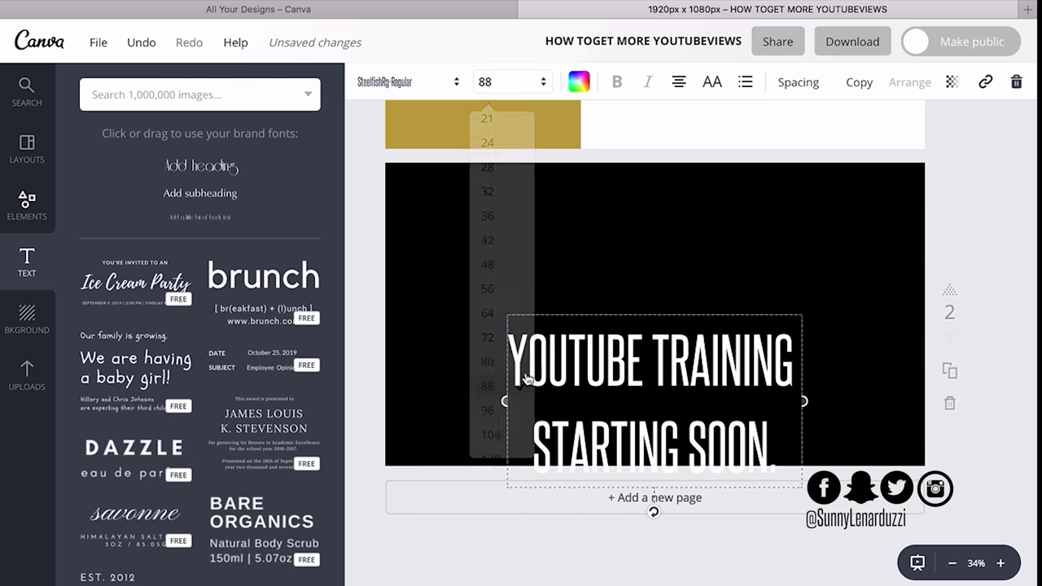
left_click_drag(715, 363, 716, 253)
left_click(926, 163)
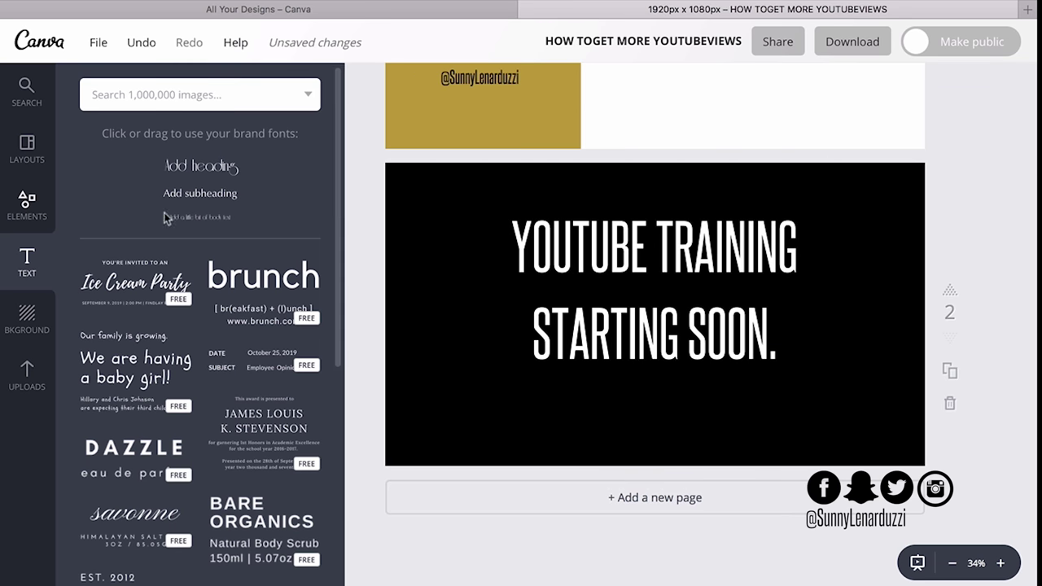
Add a subheading reading 'what is your youtube channel name?' on page 2
left_click(196, 199)
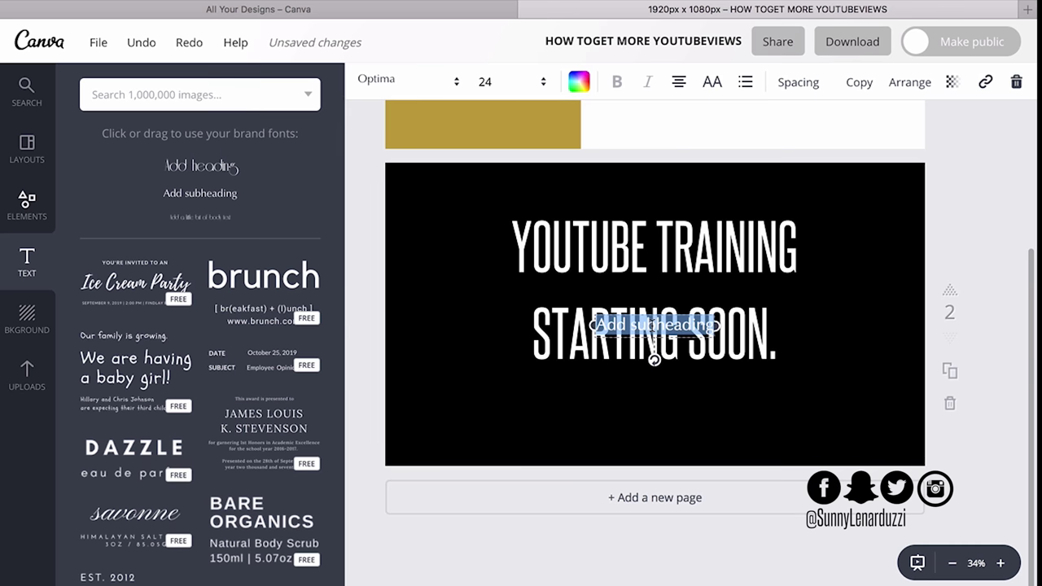
double_click(672, 324)
key("BackSpace")
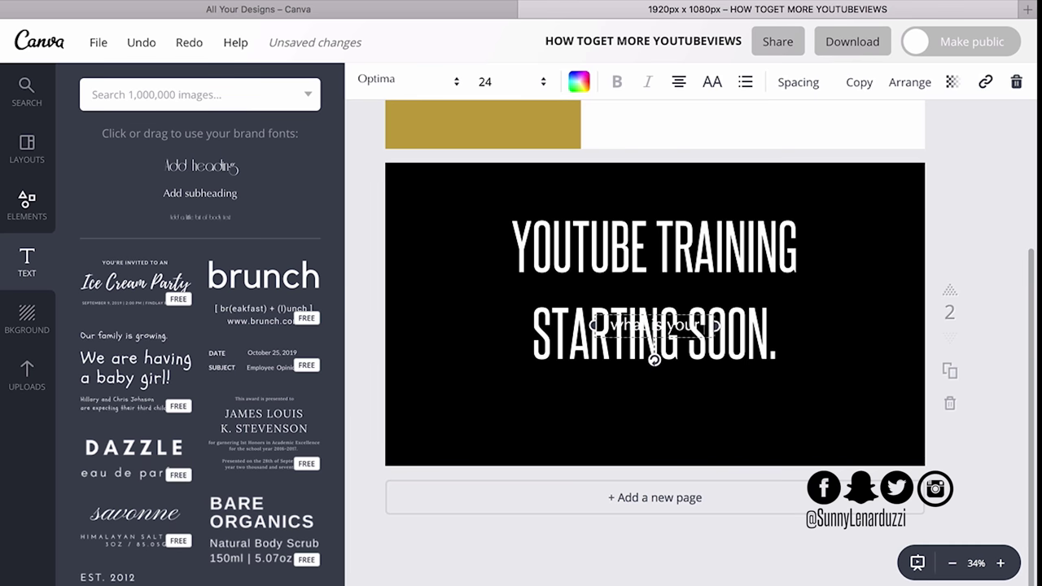
type("what is your youtube chan")
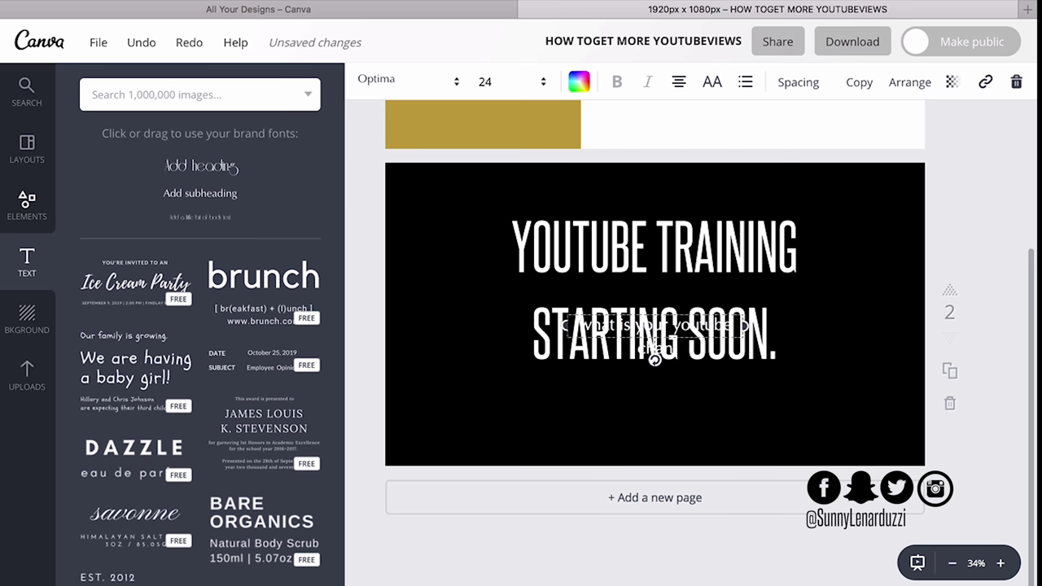
type("nel name?")
key("ctrl+a")
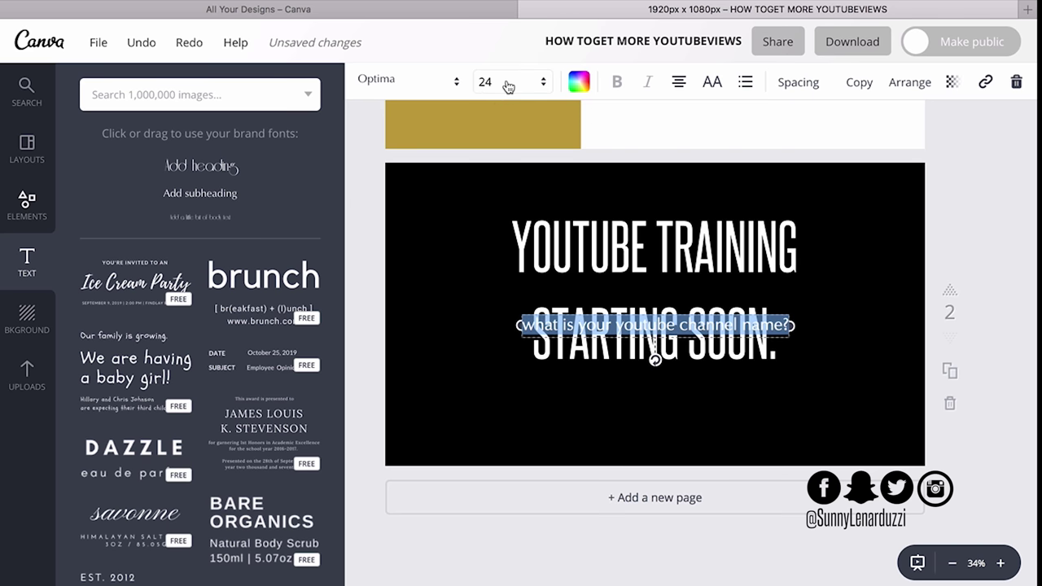
Style the caption in SteelfishRg-Regular at size 42 with gold text colour
left_click(508, 87)
left_click(414, 82)
left_click(415, 154)
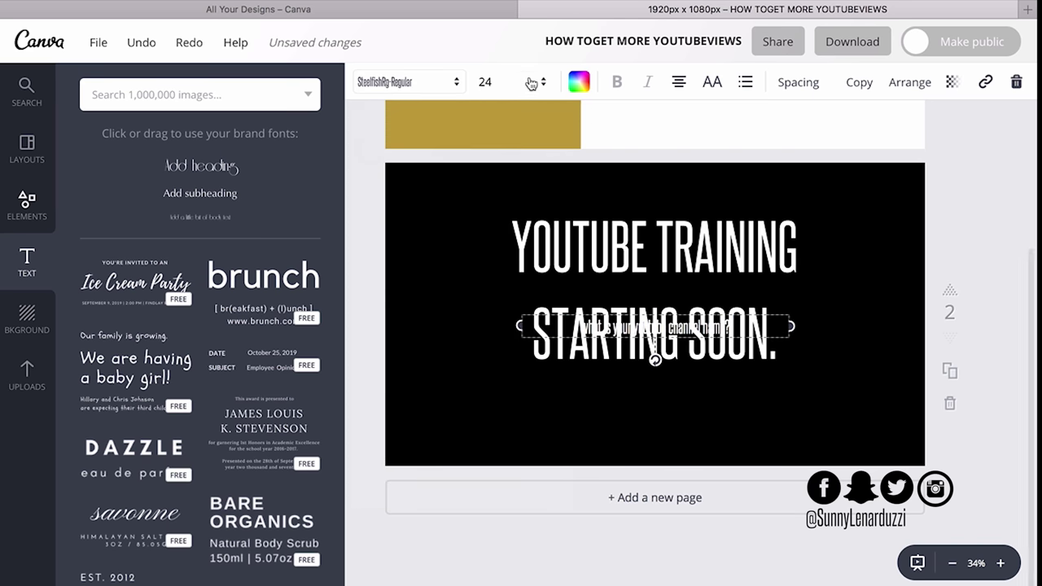
left_click(531, 84)
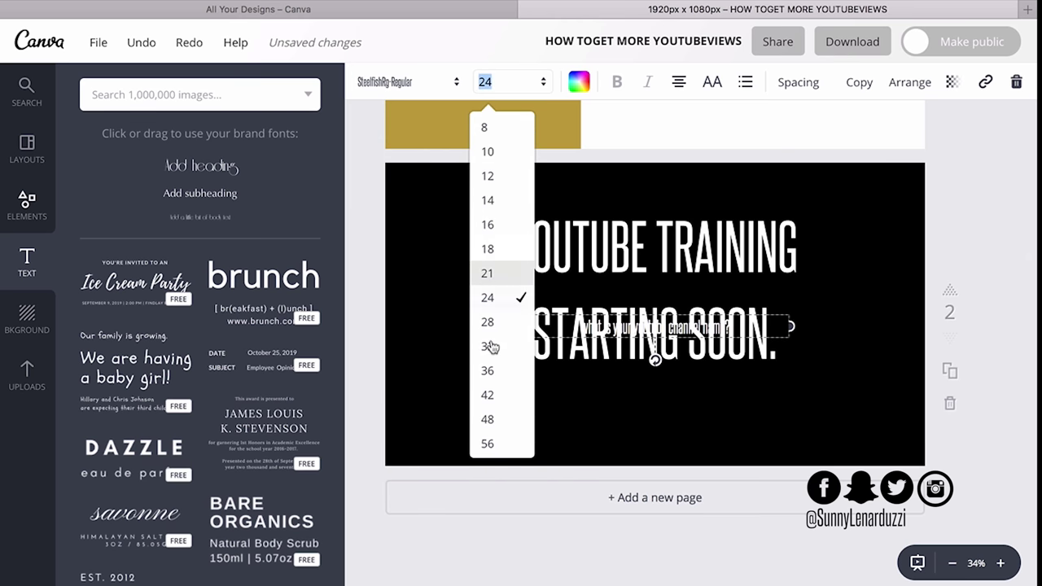
left_click(489, 395)
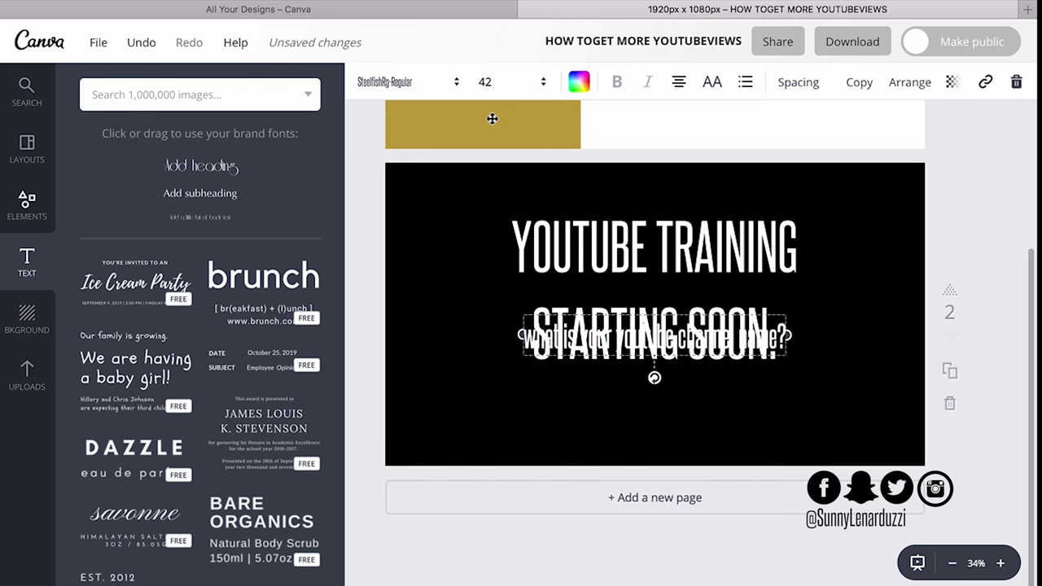
left_click(579, 81)
left_click(624, 254)
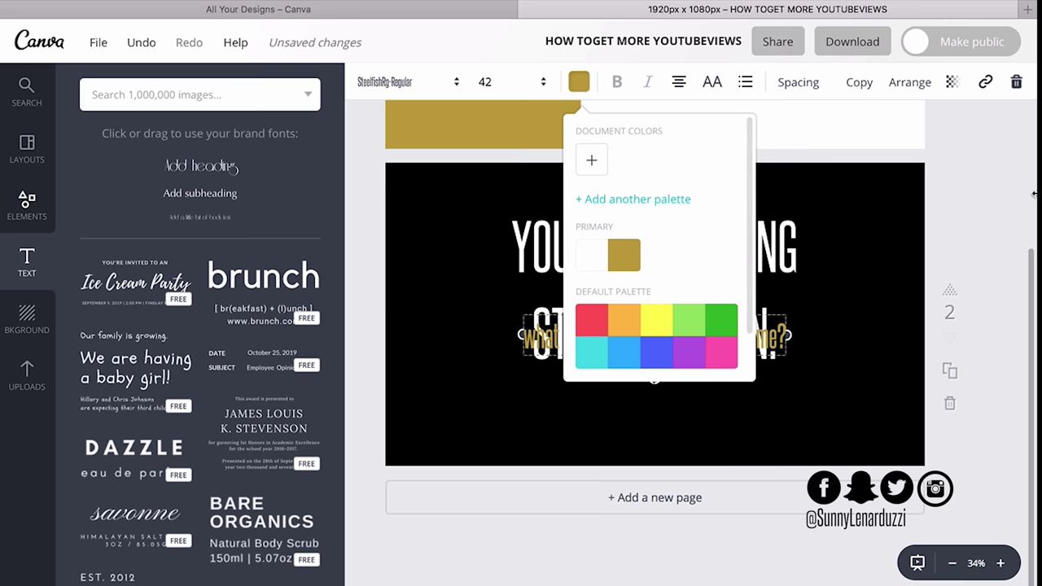
left_click(1034, 193)
Append 'Comment below!', capitalise the opening W, and recentre the caption under STARTING SOON
key("Right")
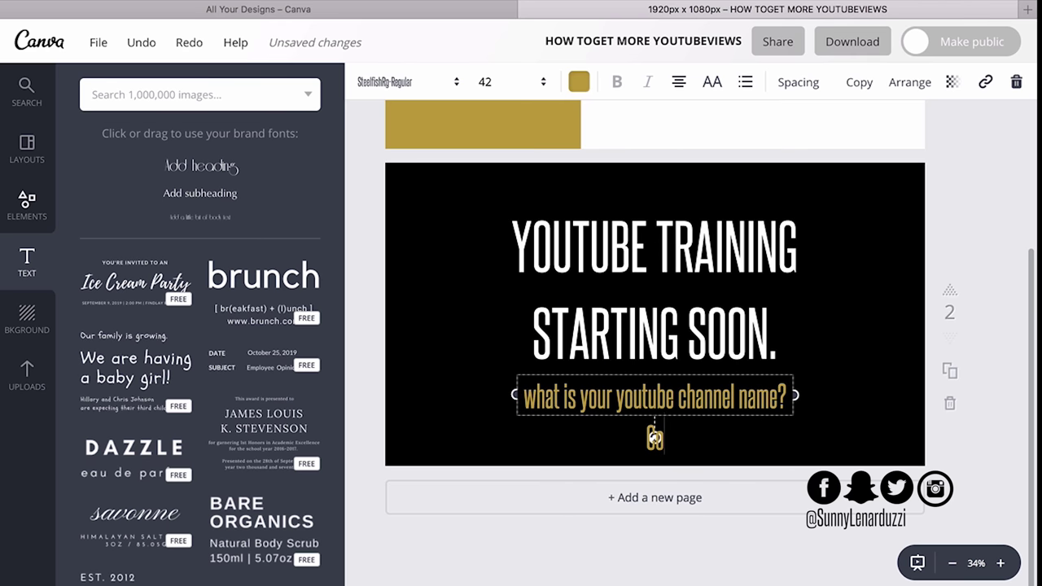
type("Comment below!")
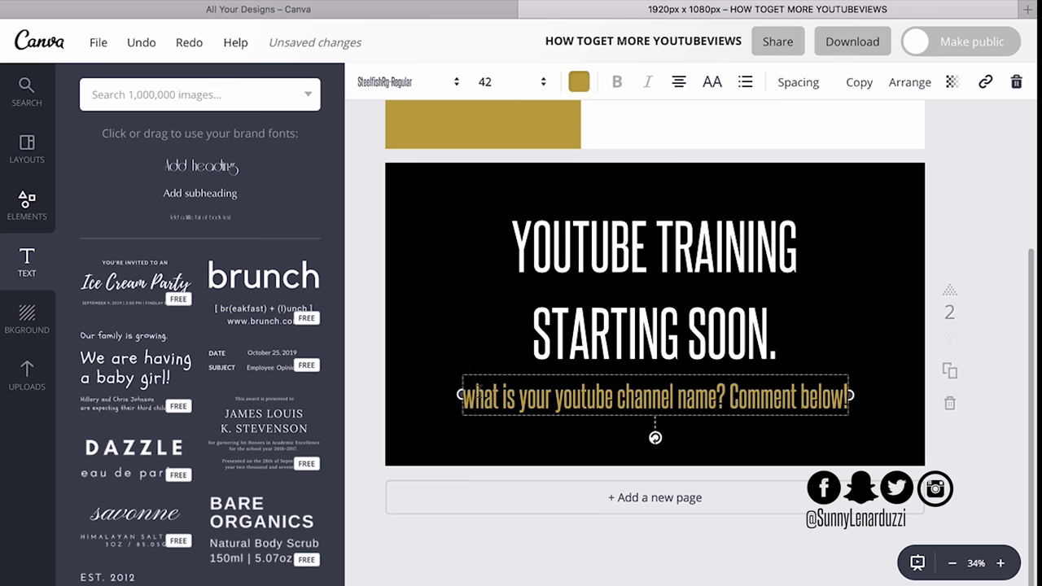
key("BackSpace")
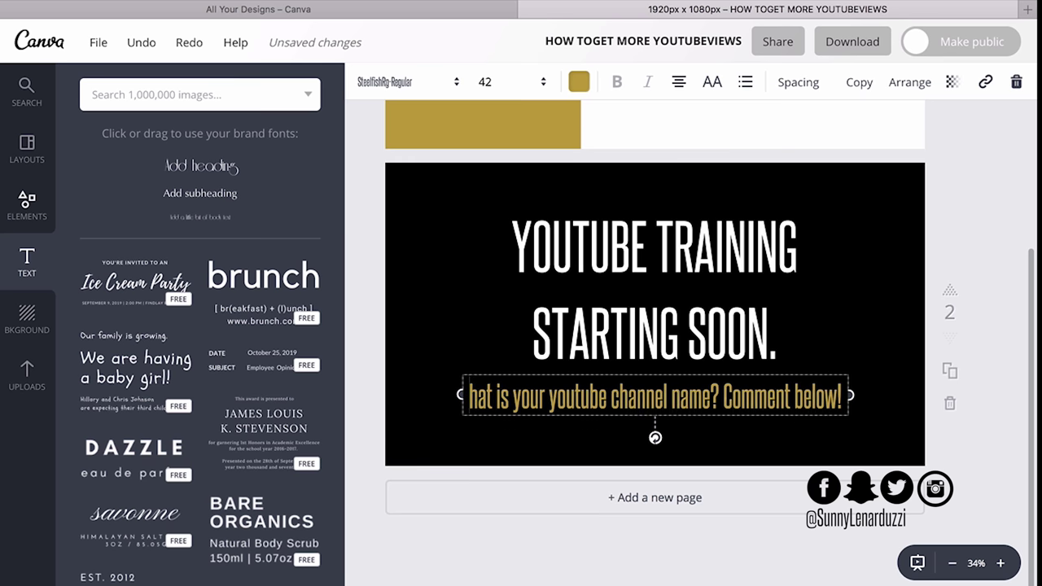
type("W")
left_click(749, 429)
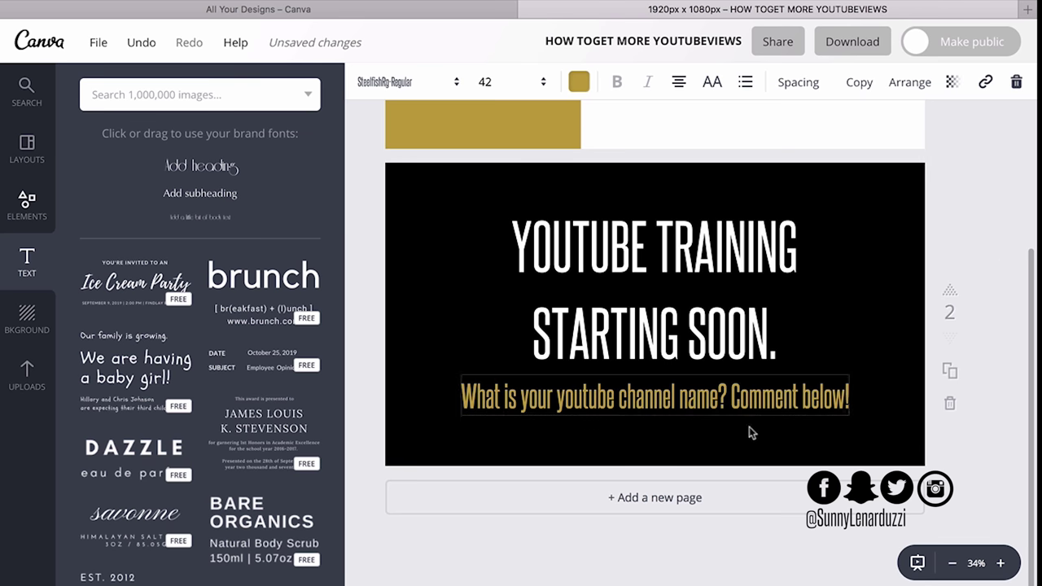
left_click_drag(725, 410, 724, 398)
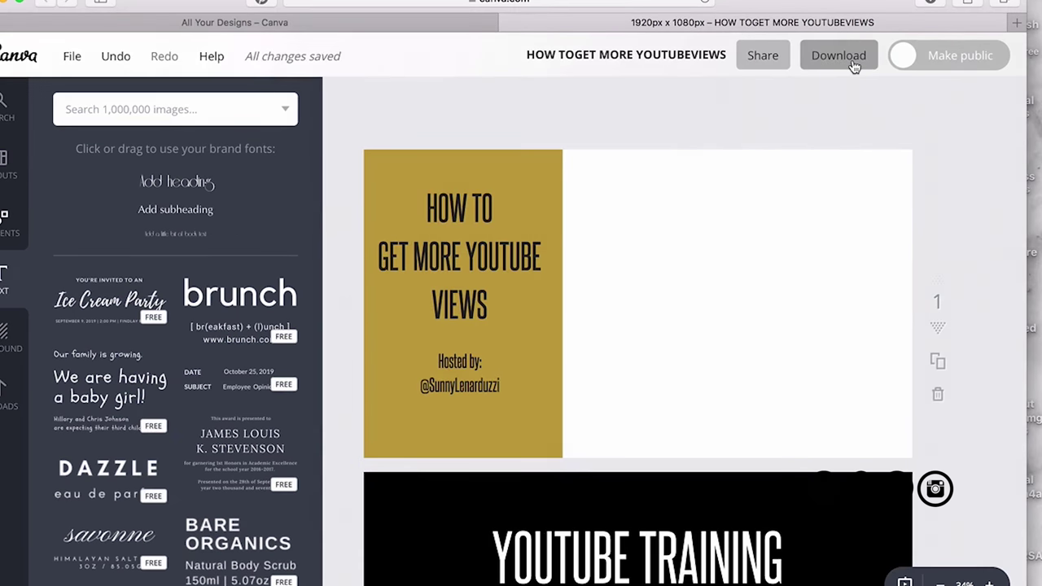
Download all pages as PNG and drag the design folder to the desktop, replacing the older copy
left_click(846, 57)
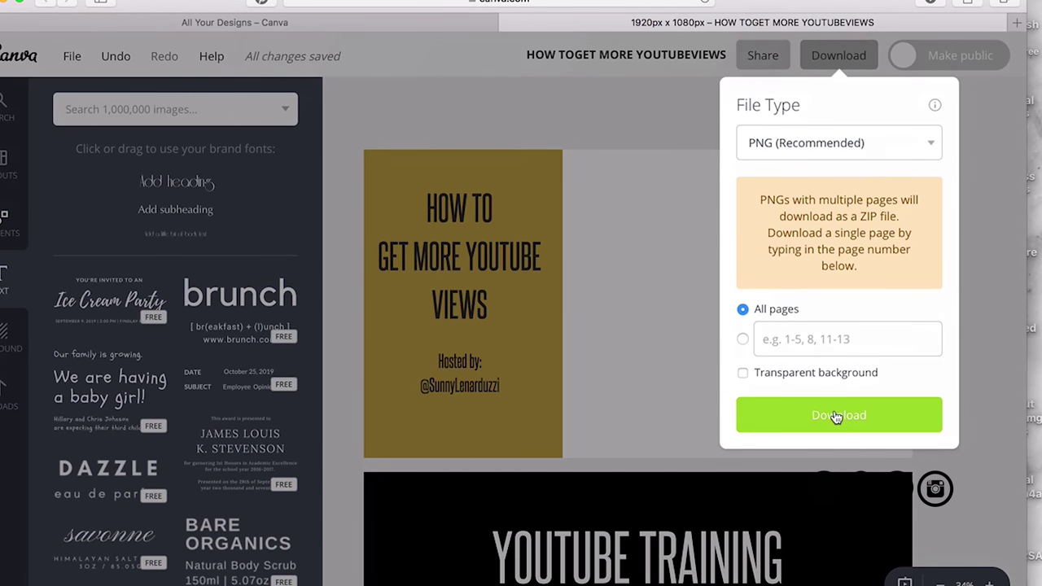
left_click(836, 416)
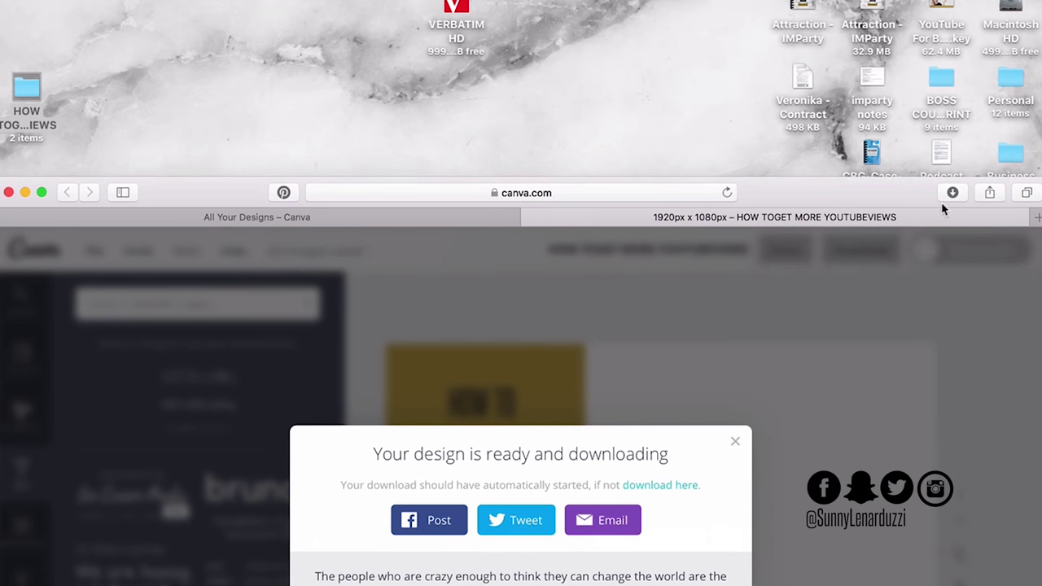
left_click(951, 197)
left_click_drag(896, 263, 108, 73)
left_click(581, 145)
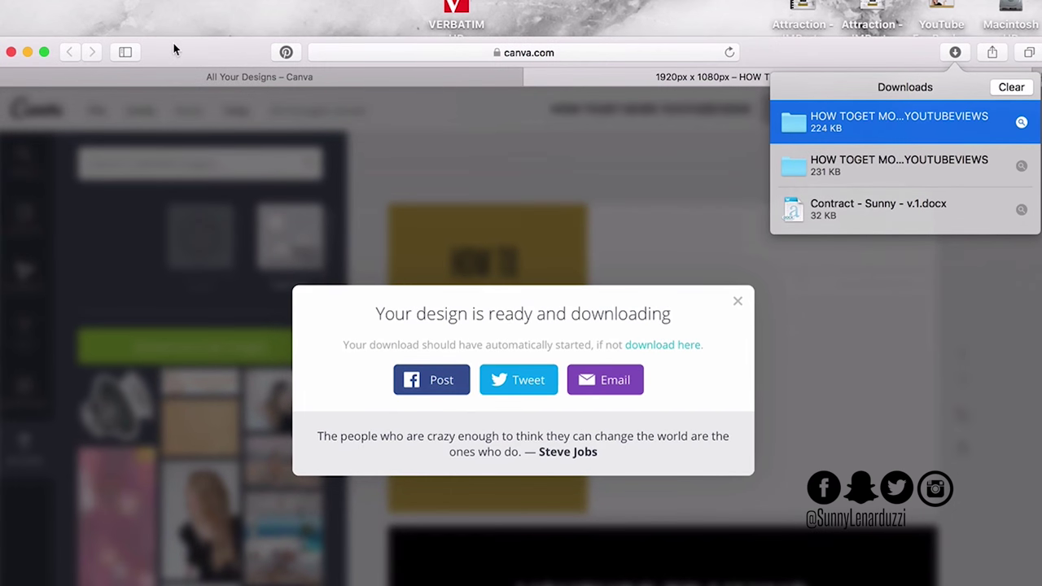
left_click(487, 311)
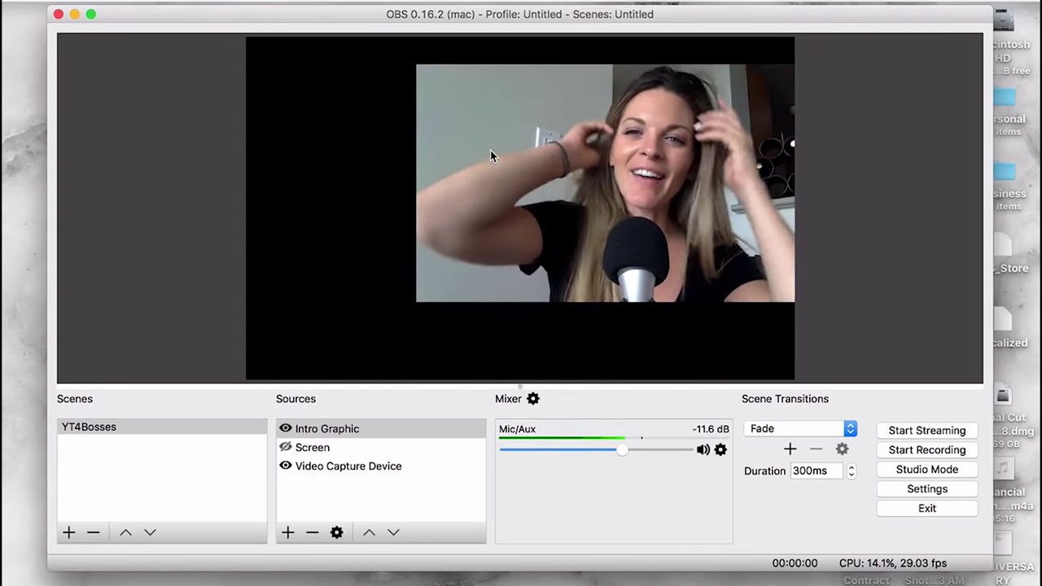
Remove the Intro Graphic source from the scene's Sources list, confirming with Yes
right_click(303, 432)
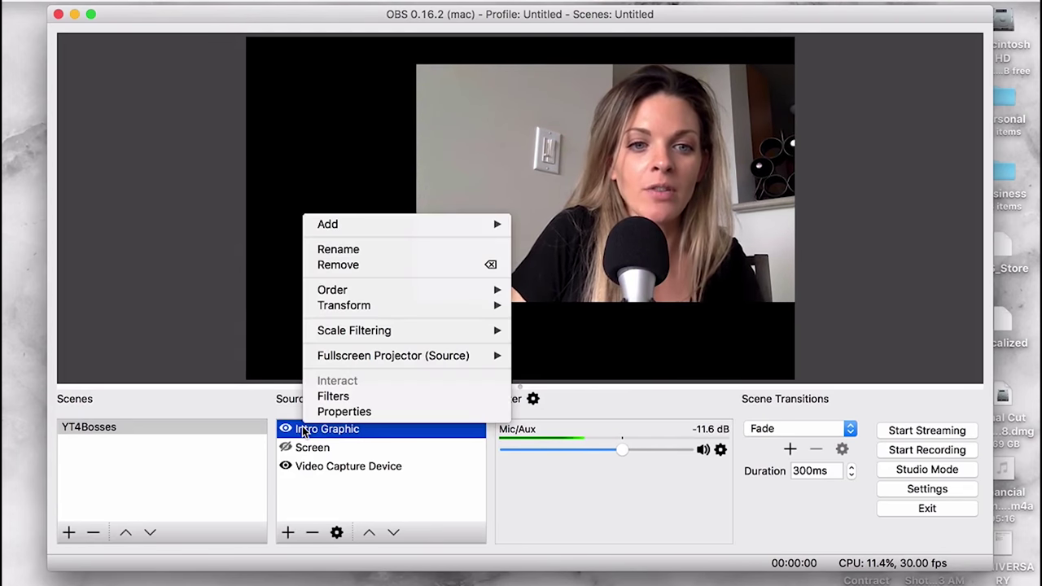
left_click(339, 266)
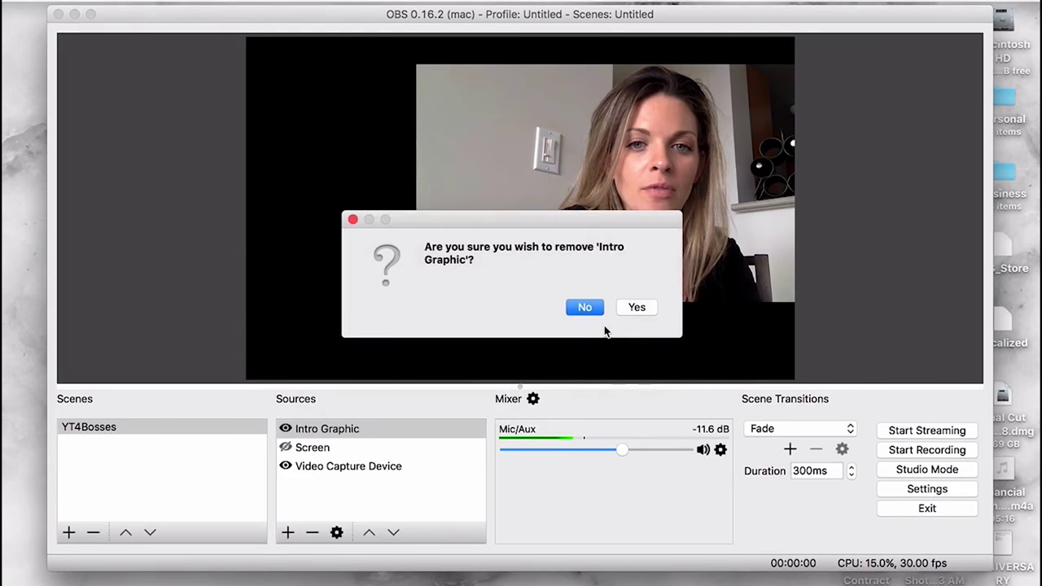
left_click(636, 310)
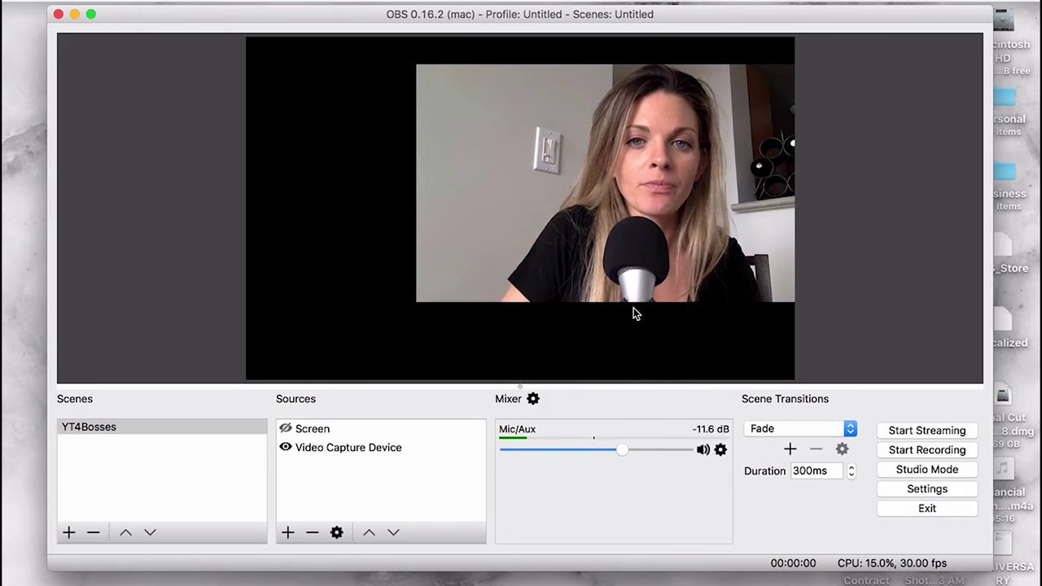
left_click(287, 532)
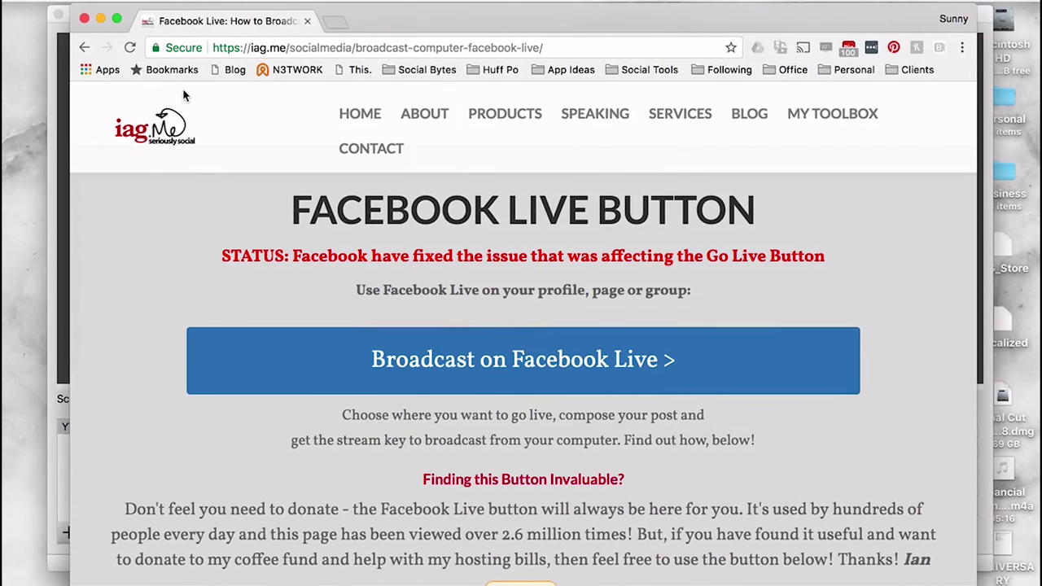
scroll(226, 242, "down", 5)
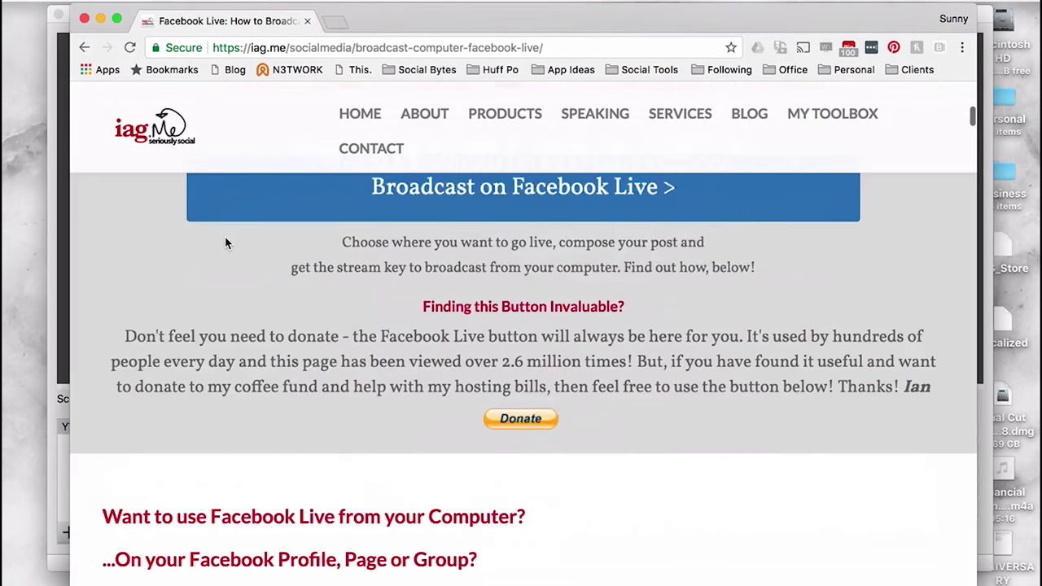
scroll(226, 242, "up", 6)
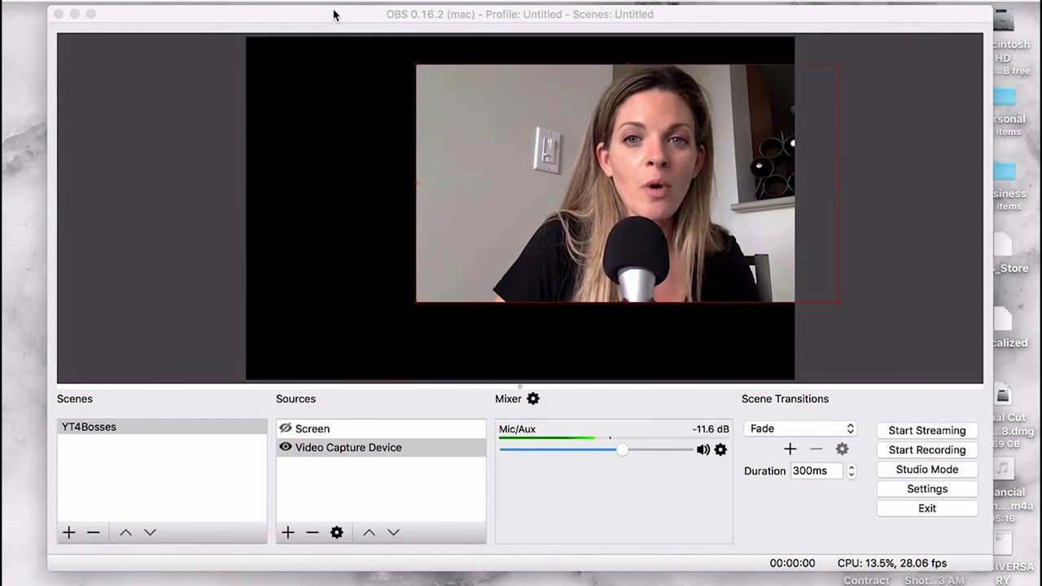
left_click(334, 14)
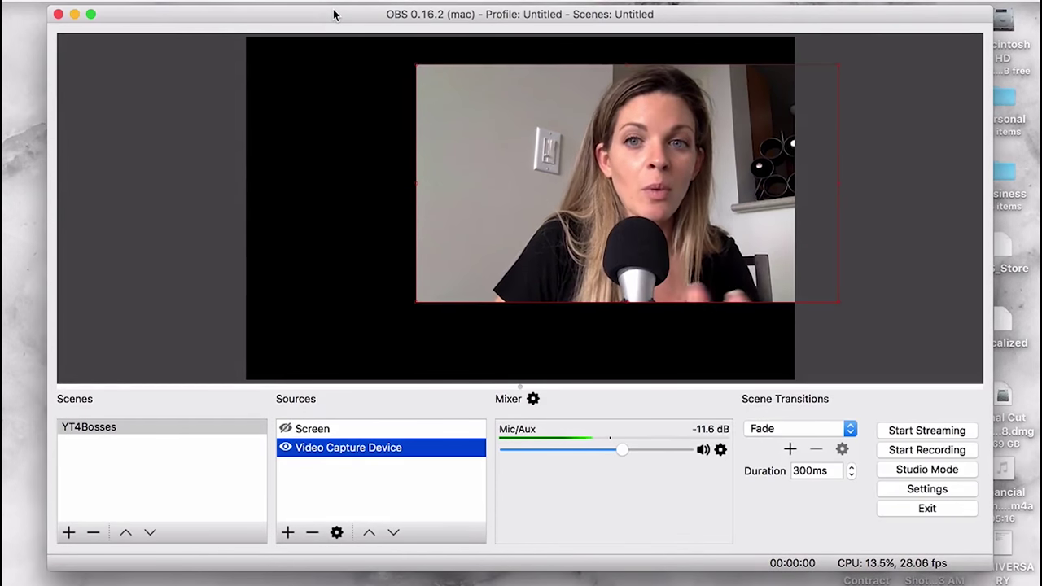
Test the webcam and screen capture visibility, leave Screen hidden, and bring up the source types list
left_click(285, 448)
left_click(286, 448)
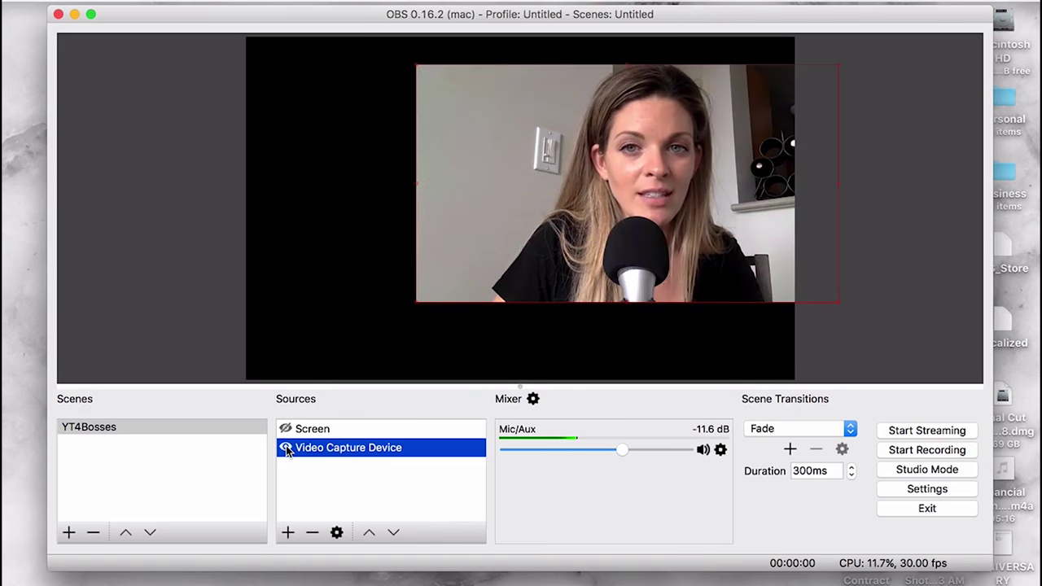
left_click(355, 475)
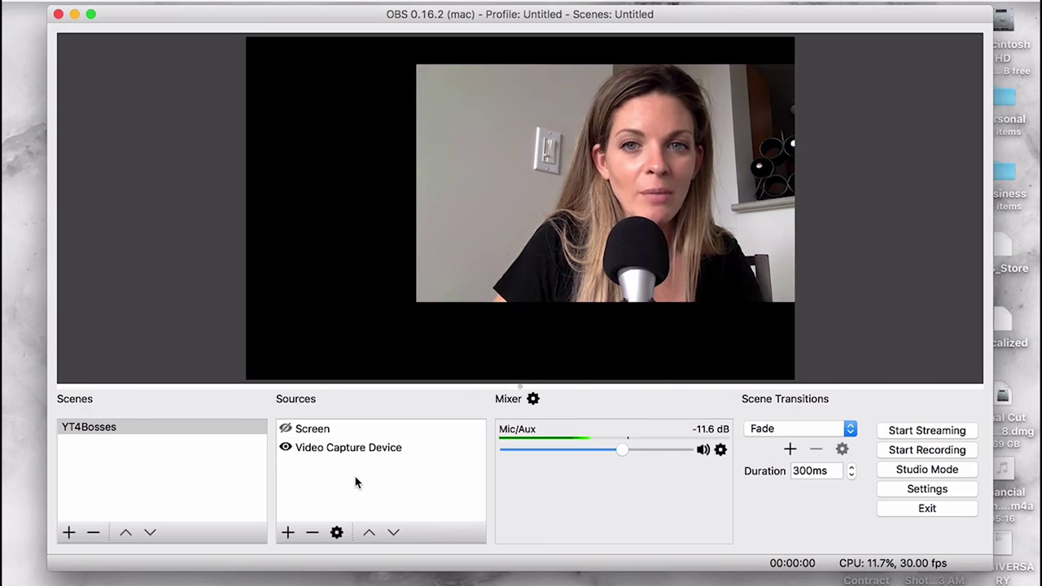
left_click(286, 429)
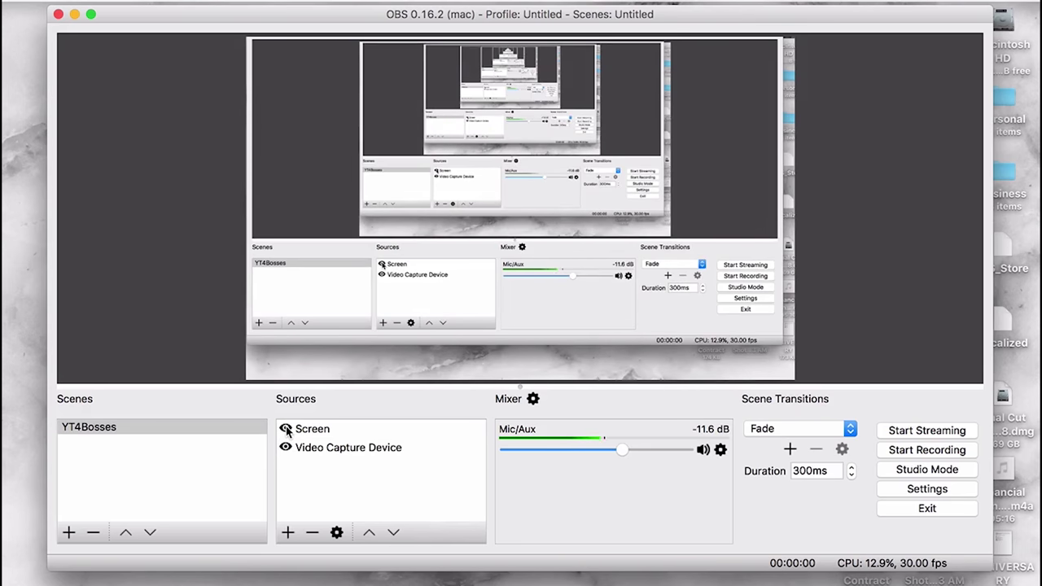
left_click(286, 429)
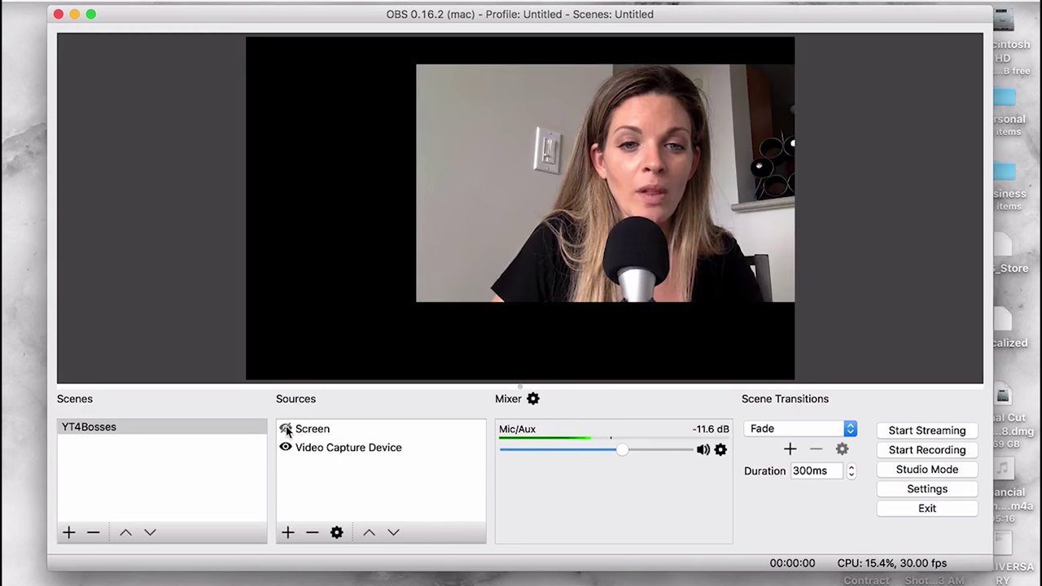
left_click(289, 533)
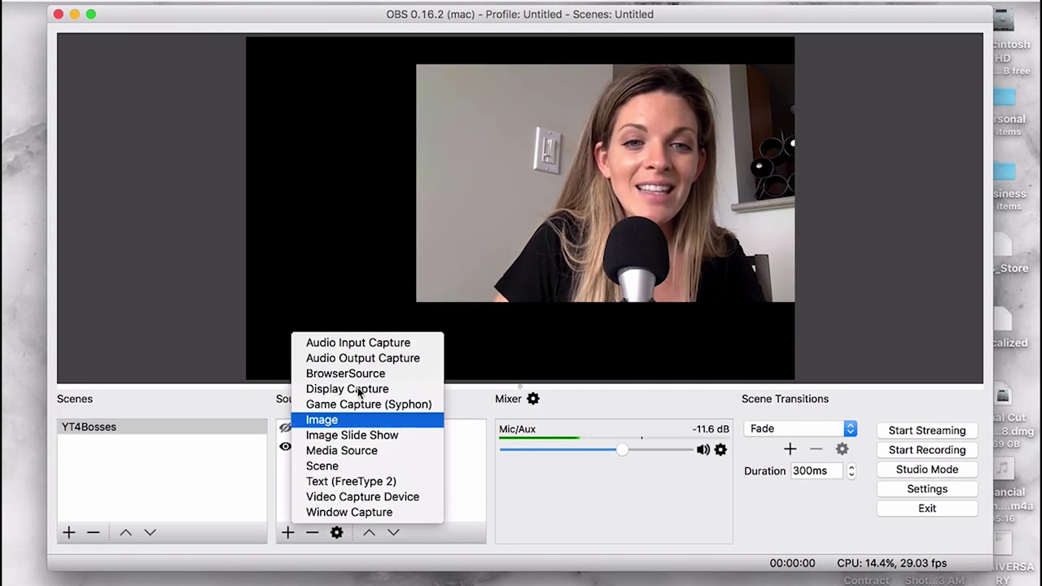
Add an Image source named 'Intro Graphic' loaded with 2.png
left_click(325, 420)
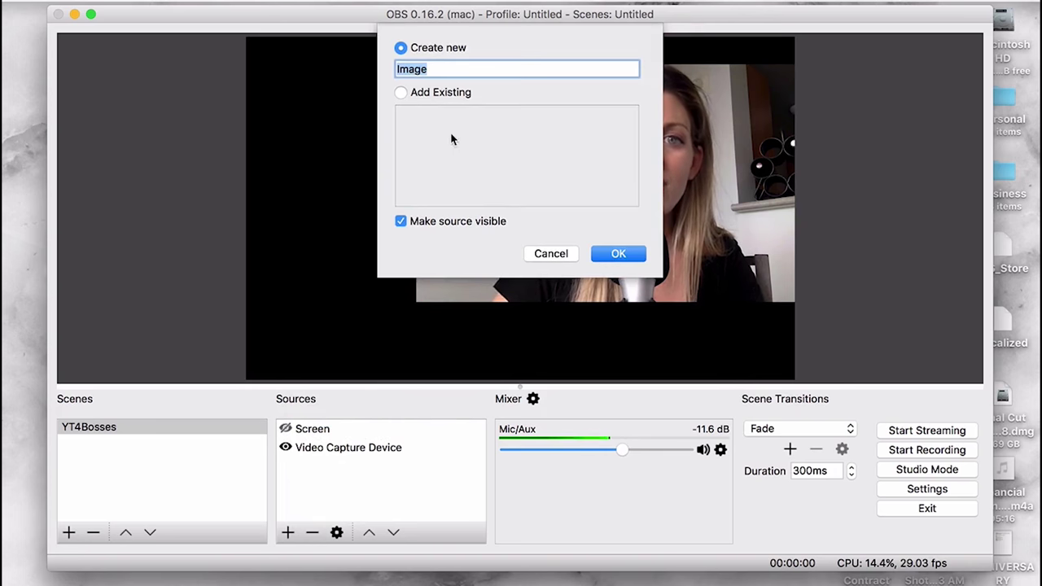
type("Intro Graphic")
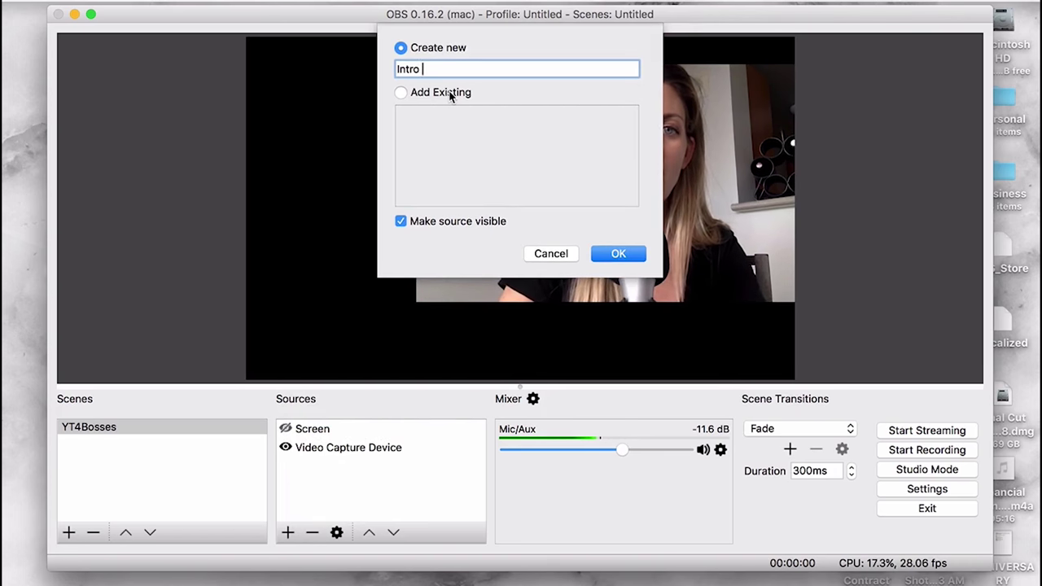
left_click(623, 254)
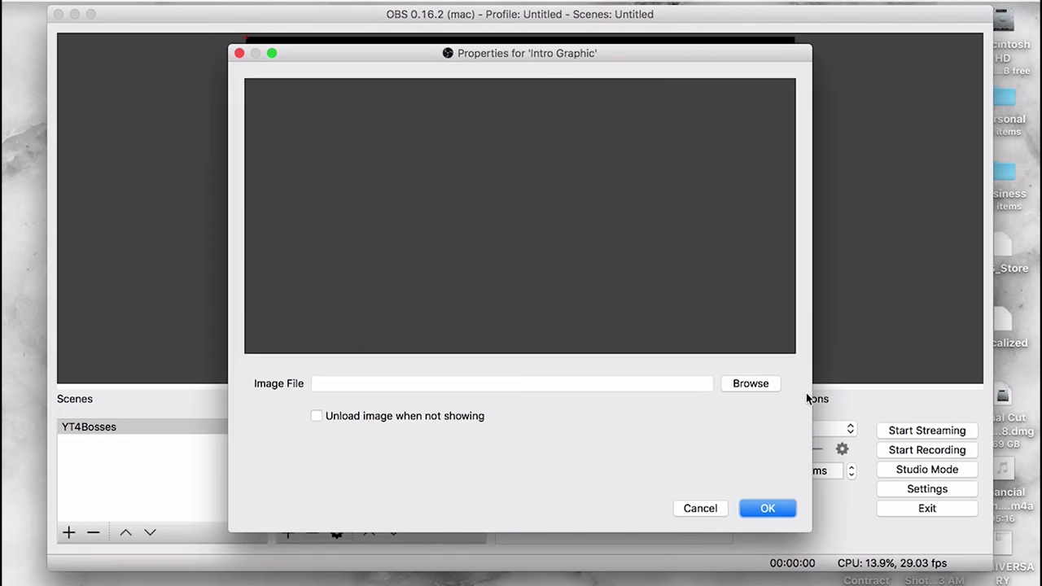
left_click(751, 384)
left_click(433, 123)
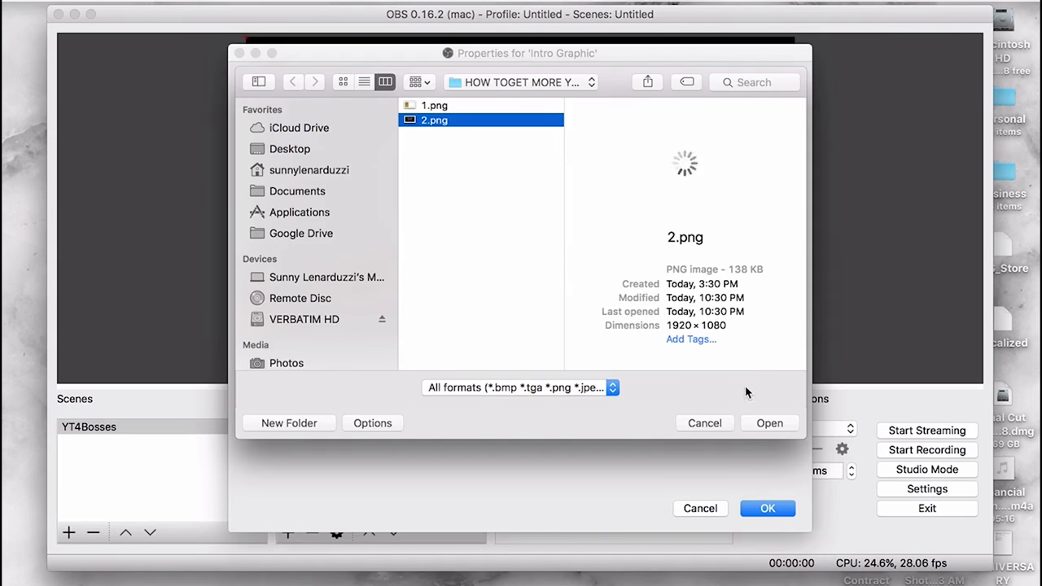
left_click(770, 423)
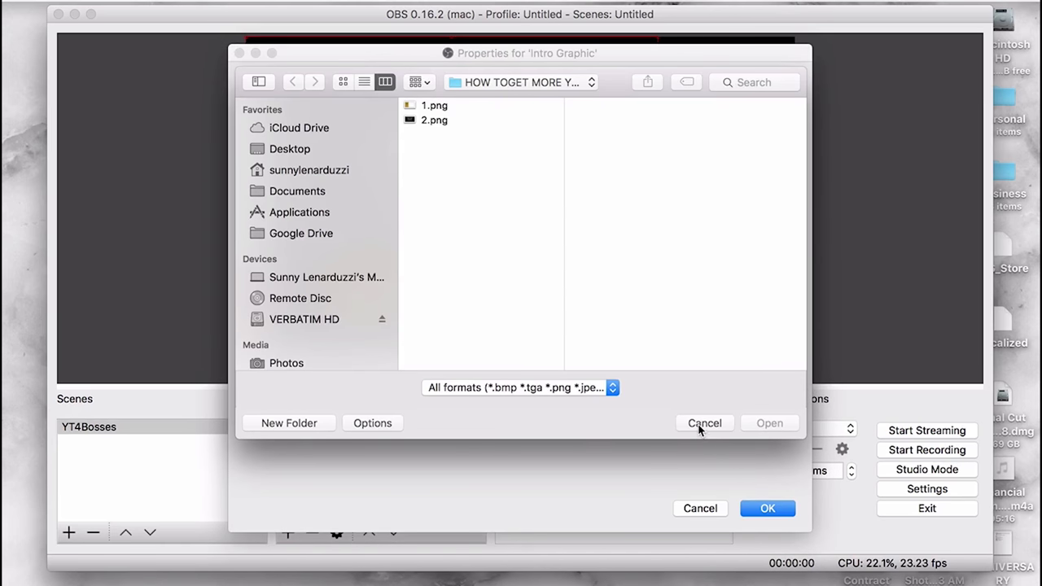
left_click(699, 425)
left_click(768, 505)
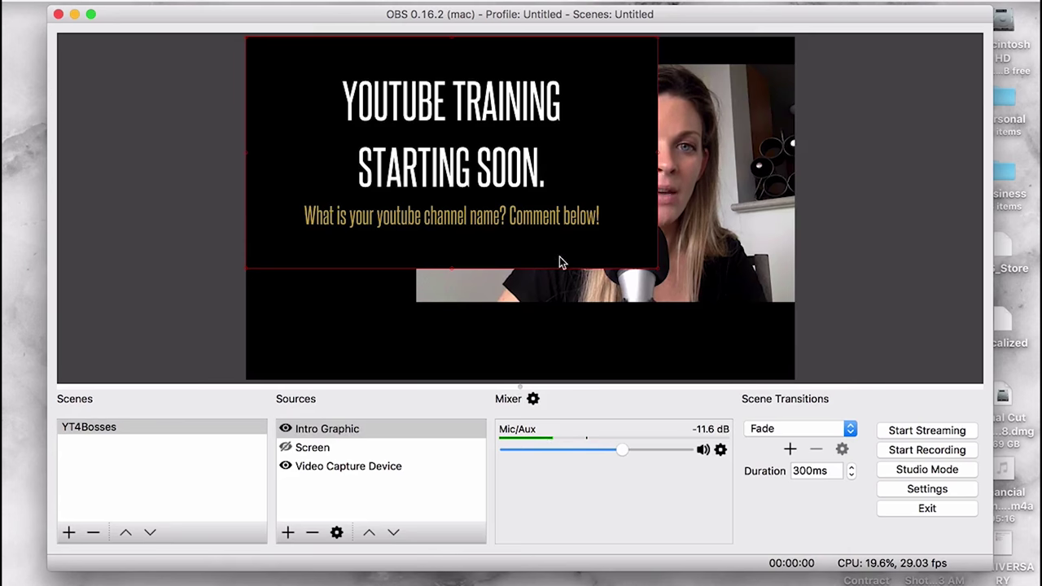
Stretch the Intro Graphic to cover the full canvas and leave it hidden so the webcam shows
left_click_drag(659, 275, 790, 396)
left_click_drag(705, 120, 666, 120)
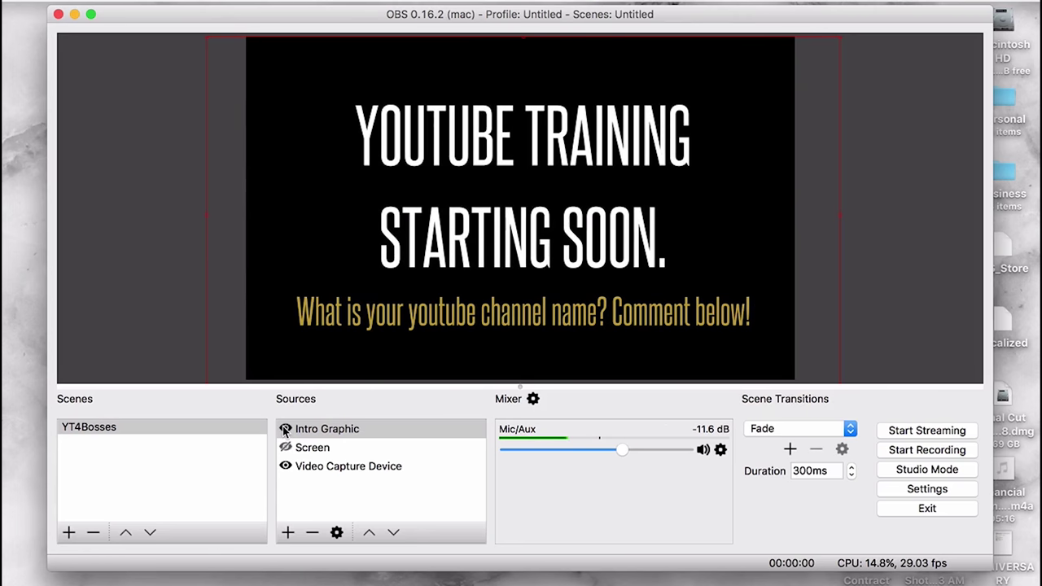
left_click(285, 429)
left_click(285, 430)
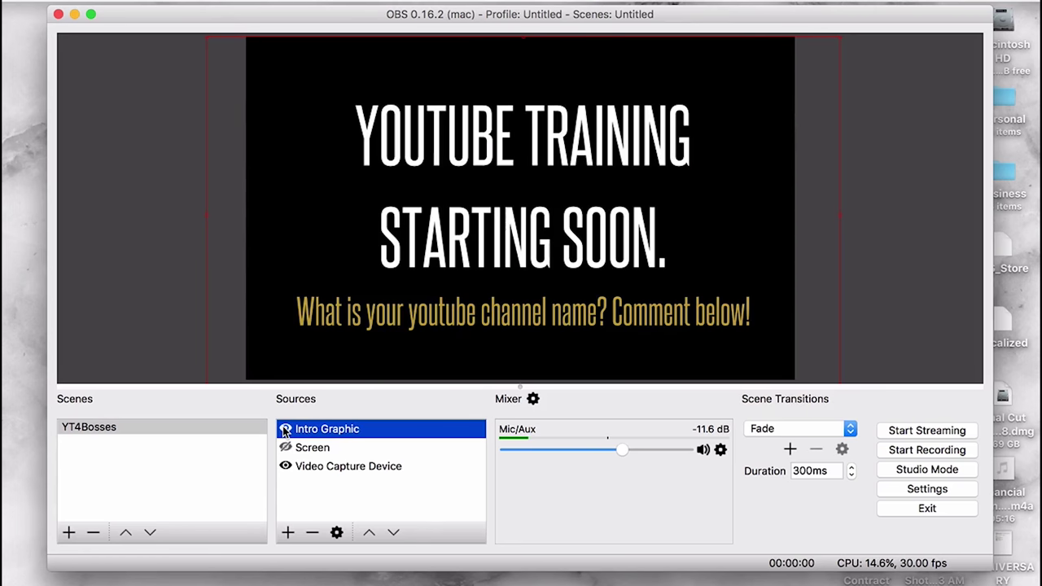
left_click(285, 429)
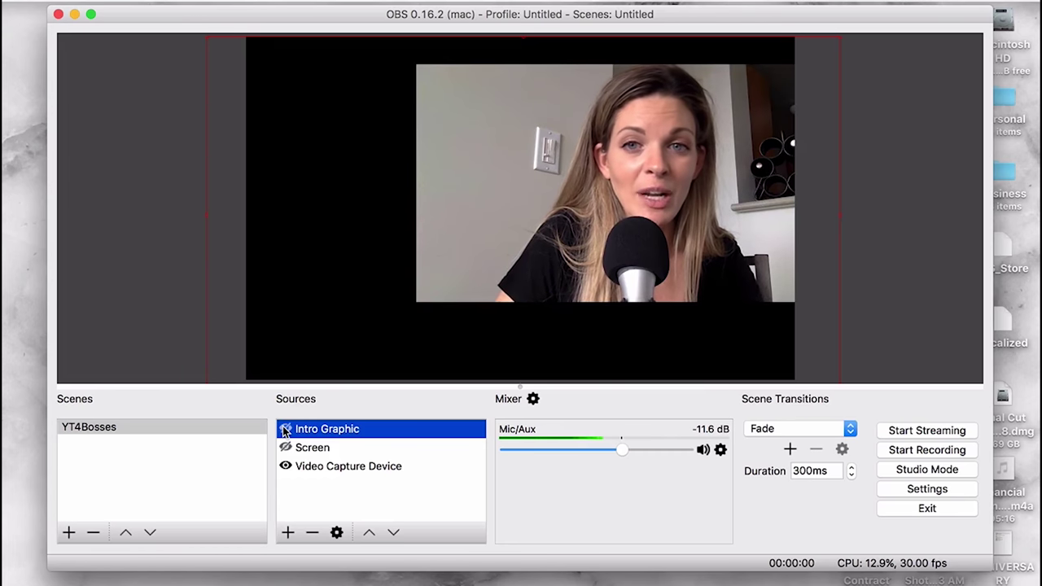
left_click(285, 429)
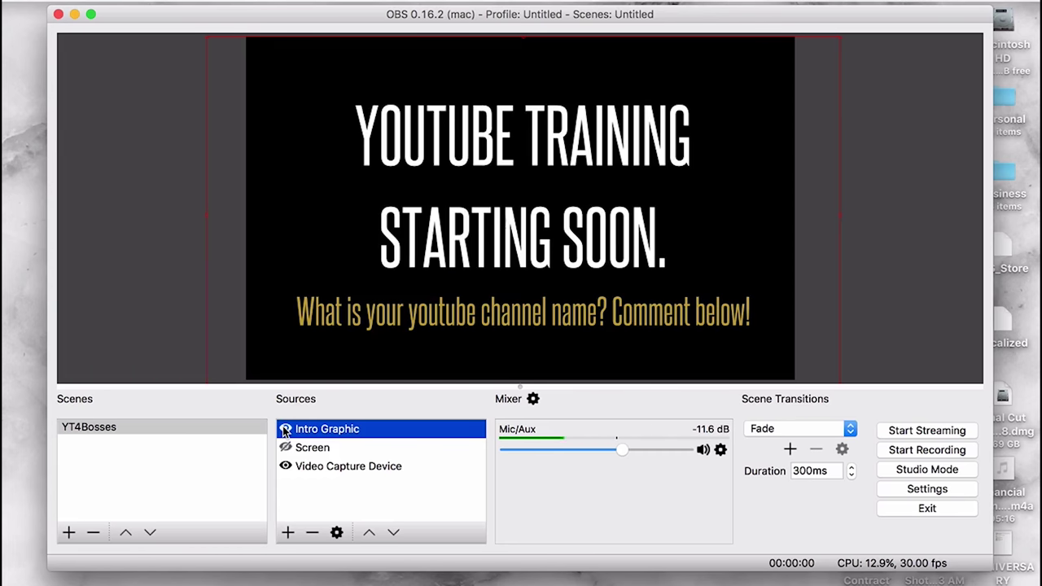
left_click(285, 430)
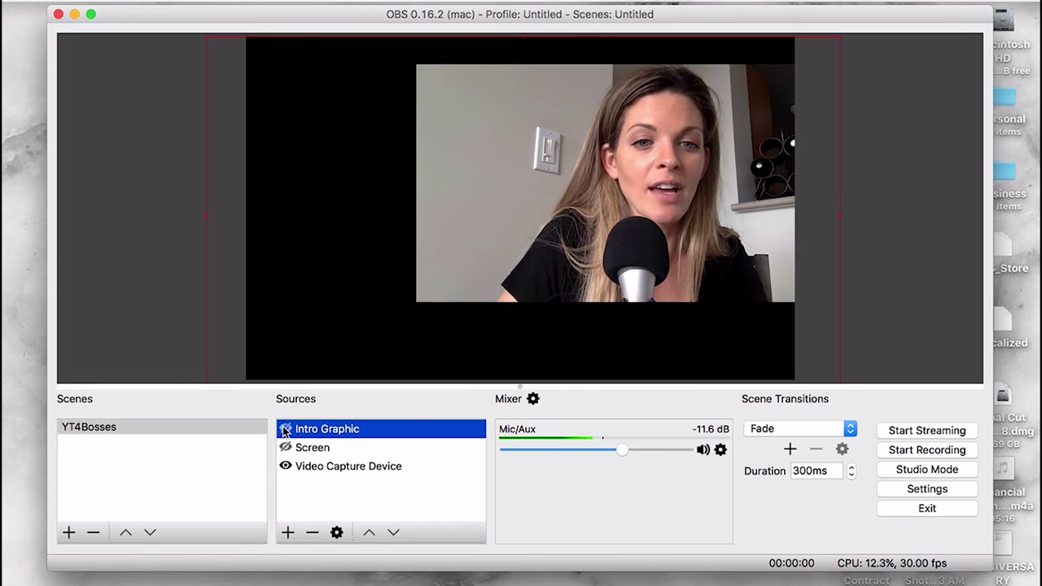
Add an Image source named 'Title Graphic' loaded with 1.png
left_click(289, 533)
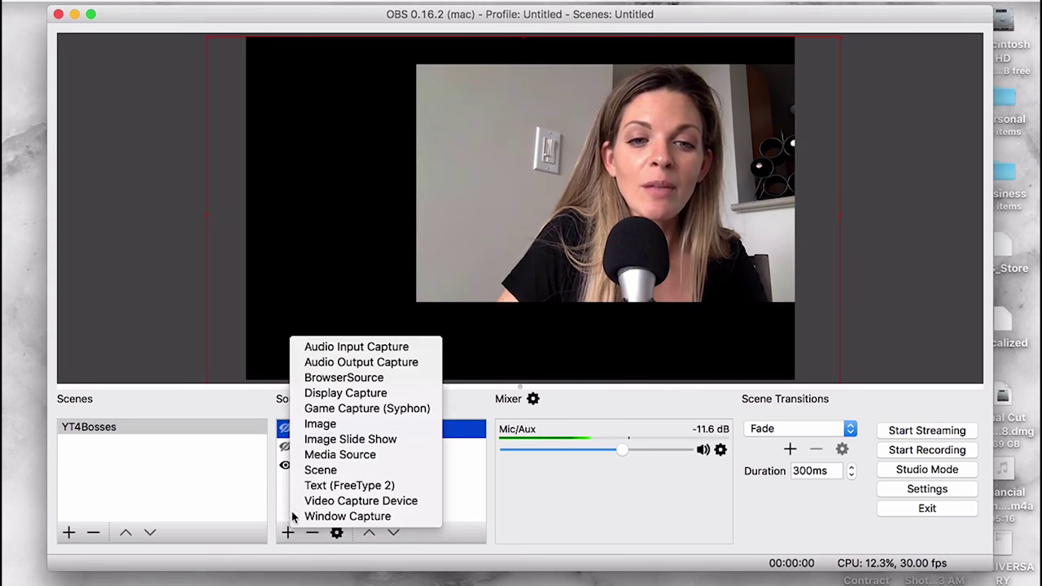
left_click(339, 424)
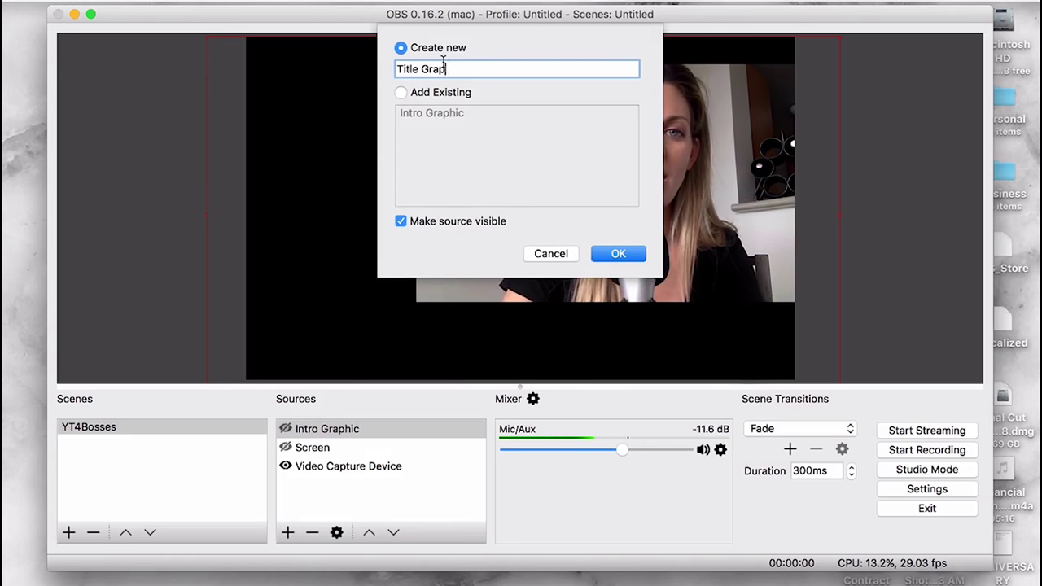
type("hic")
left_click(634, 253)
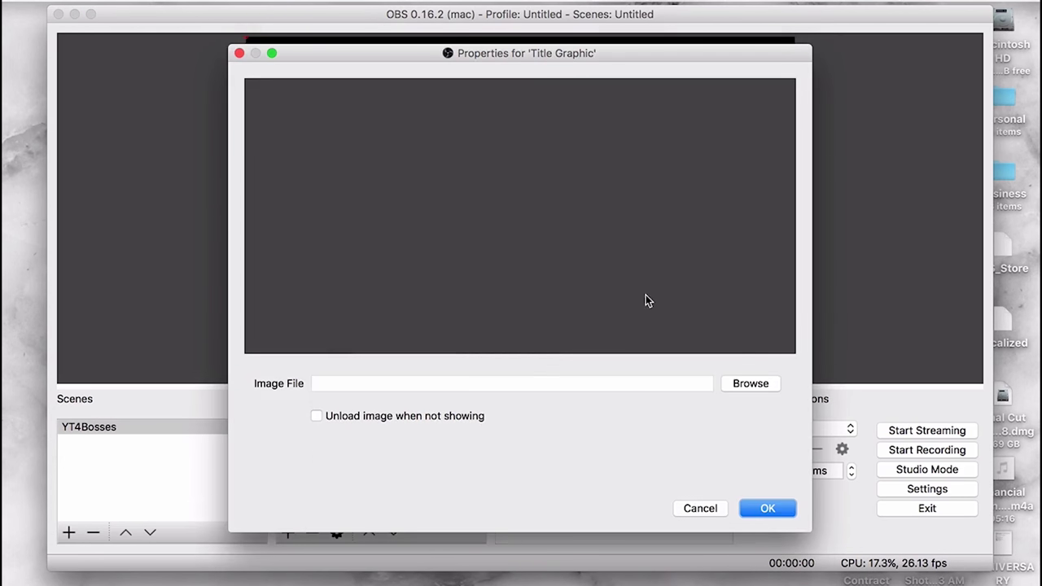
left_click(750, 384)
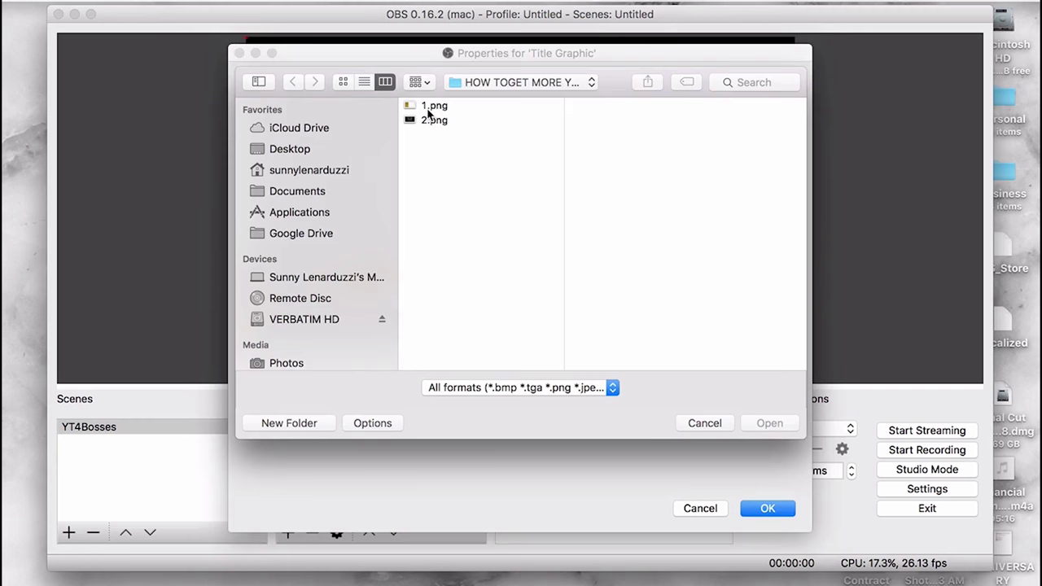
left_click(429, 107)
left_click(771, 421)
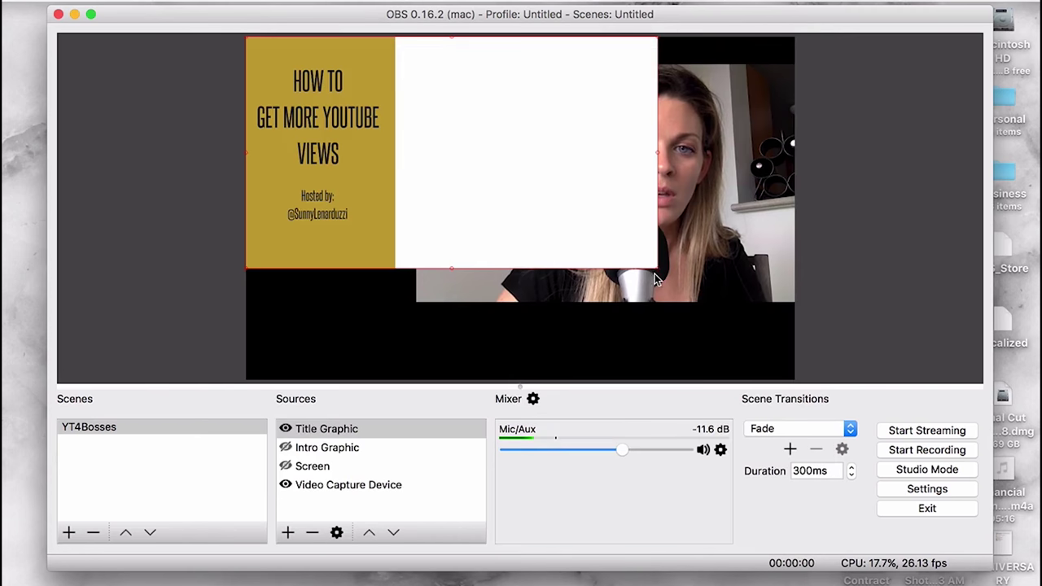
Stretch the Title Graphic to fill the canvas and layer it below Video Capture Device
left_click_drag(656, 279, 798, 385)
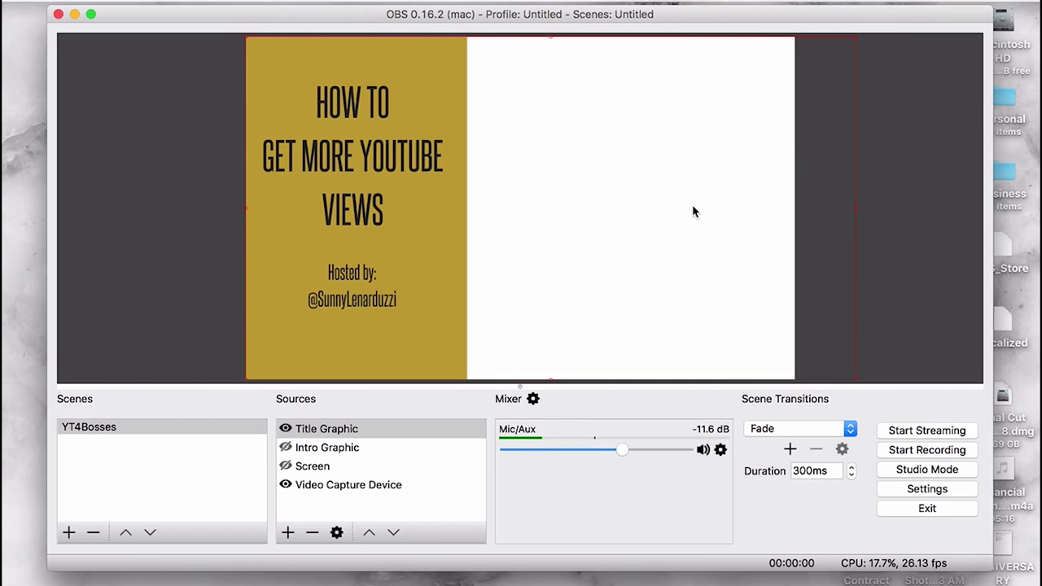
left_click_drag(693, 207, 682, 209)
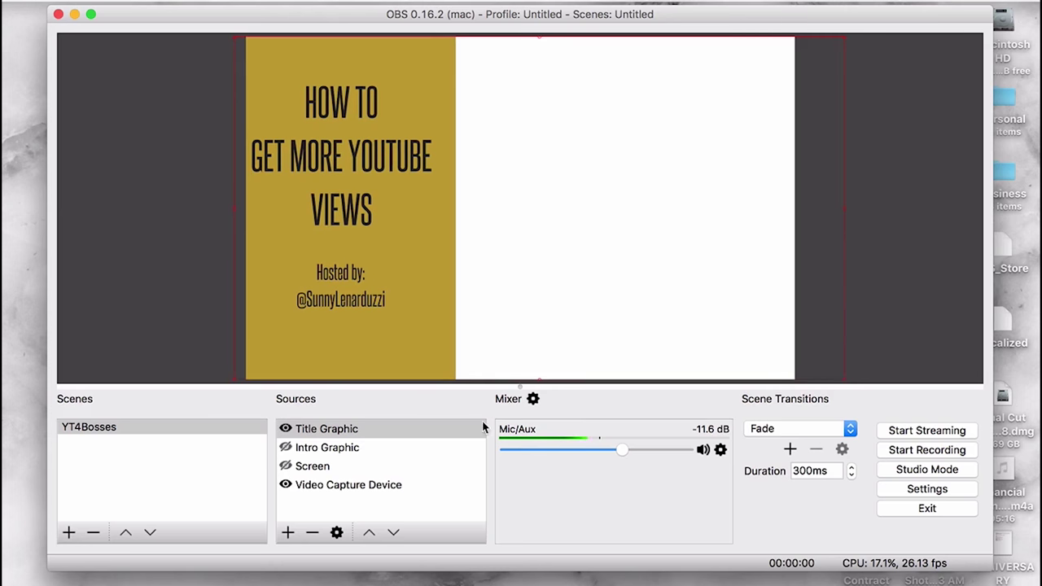
left_click_drag(311, 431, 317, 493)
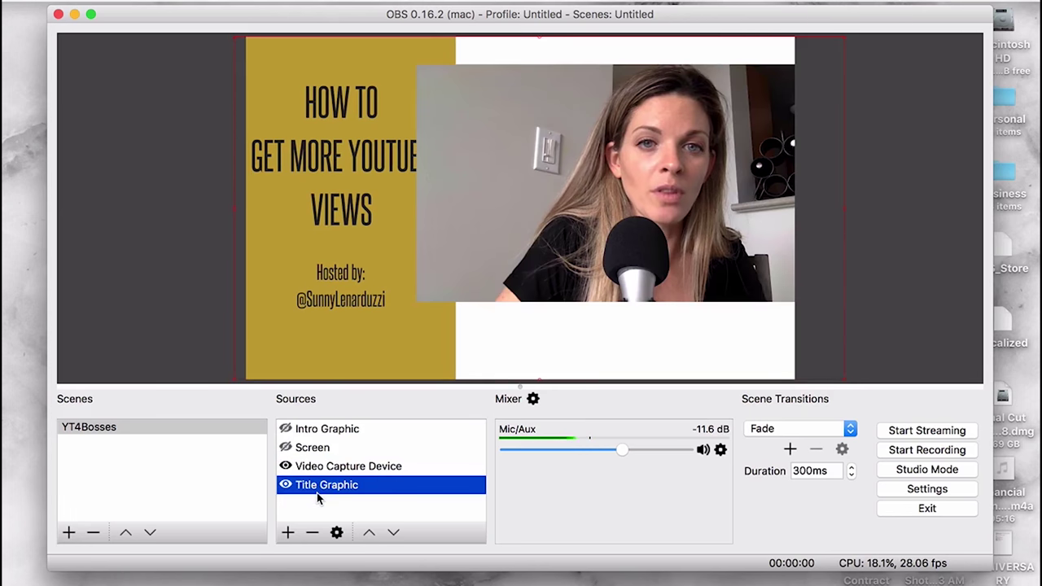
Size and place the webcam over the right-hand white area, then make the Intro Graphic visible again
left_click(524, 145)
left_click(436, 77)
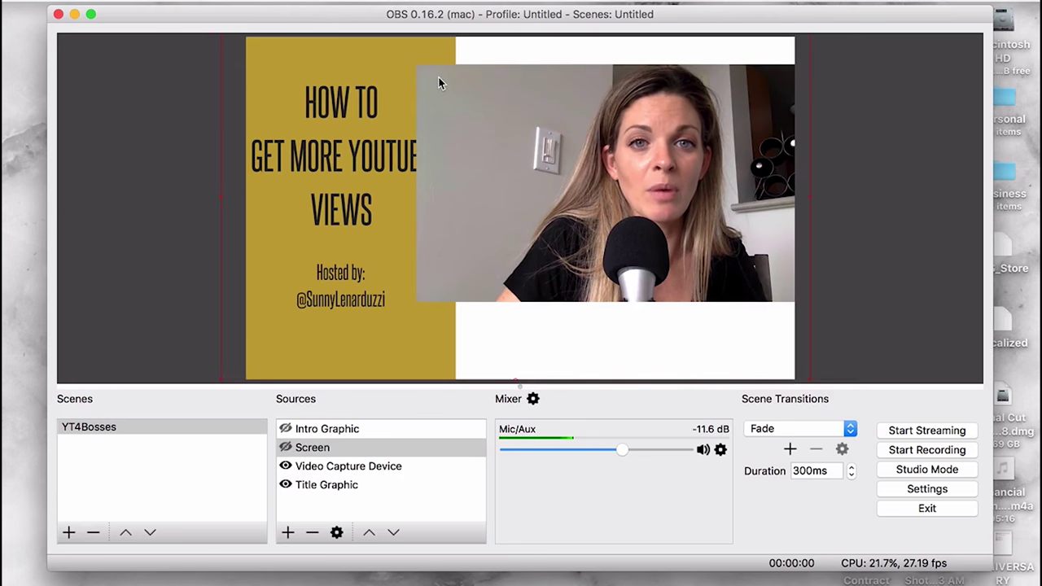
left_click(434, 77)
left_click_drag(416, 66, 638, 169)
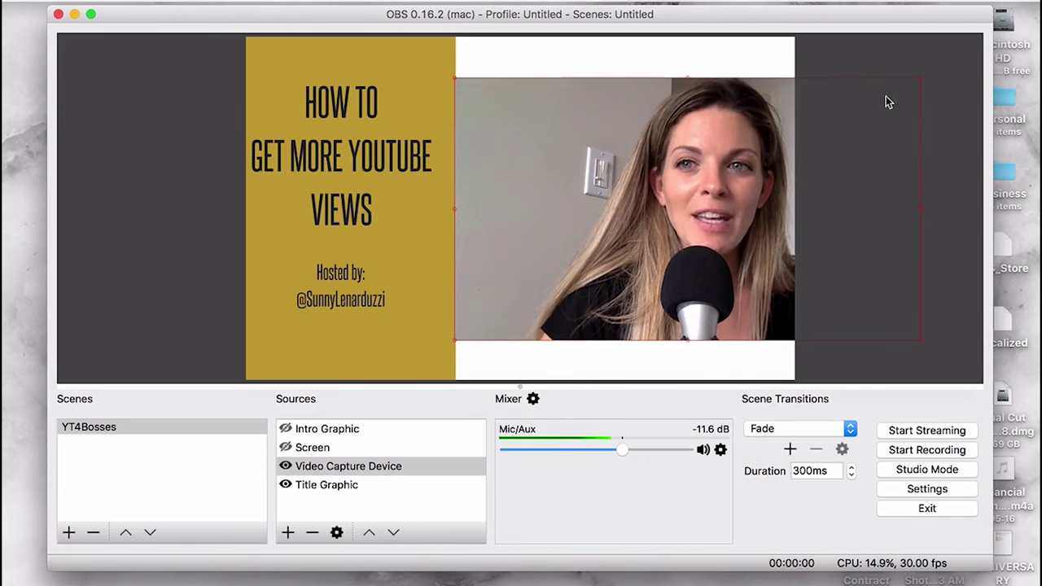
left_click_drag(924, 81, 760, 145)
left_click_drag(733, 187, 732, 147)
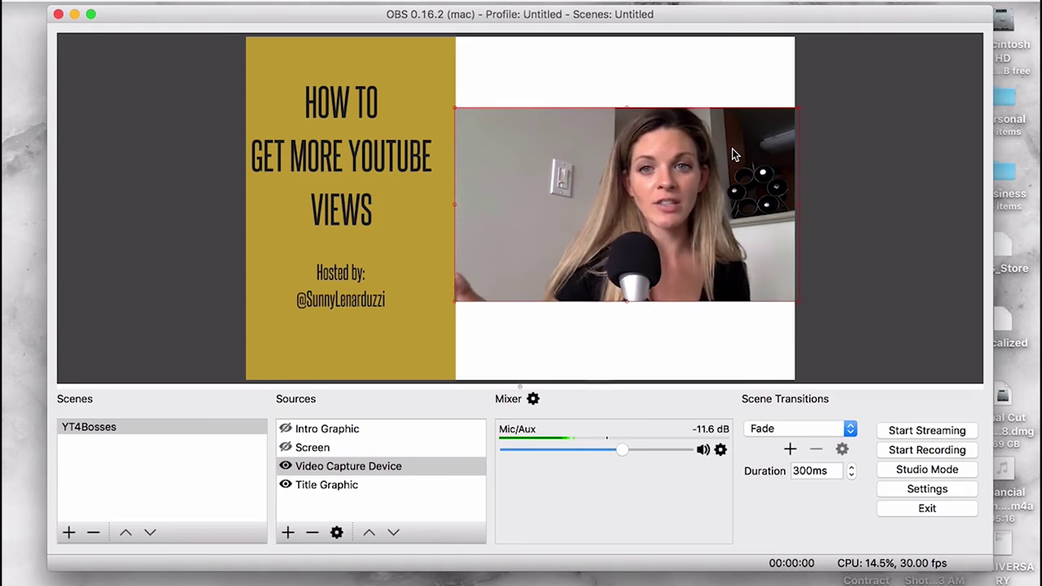
left_click_drag(798, 110, 872, 49)
left_click_drag(662, 176, 650, 272)
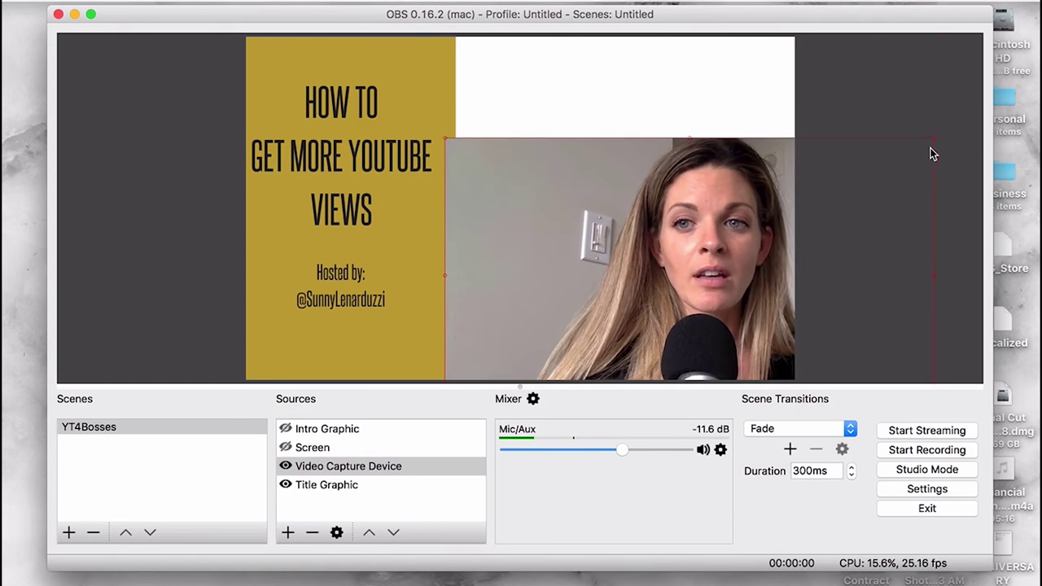
left_click_drag(944, 140, 968, 69)
left_click_drag(586, 231, 578, 191)
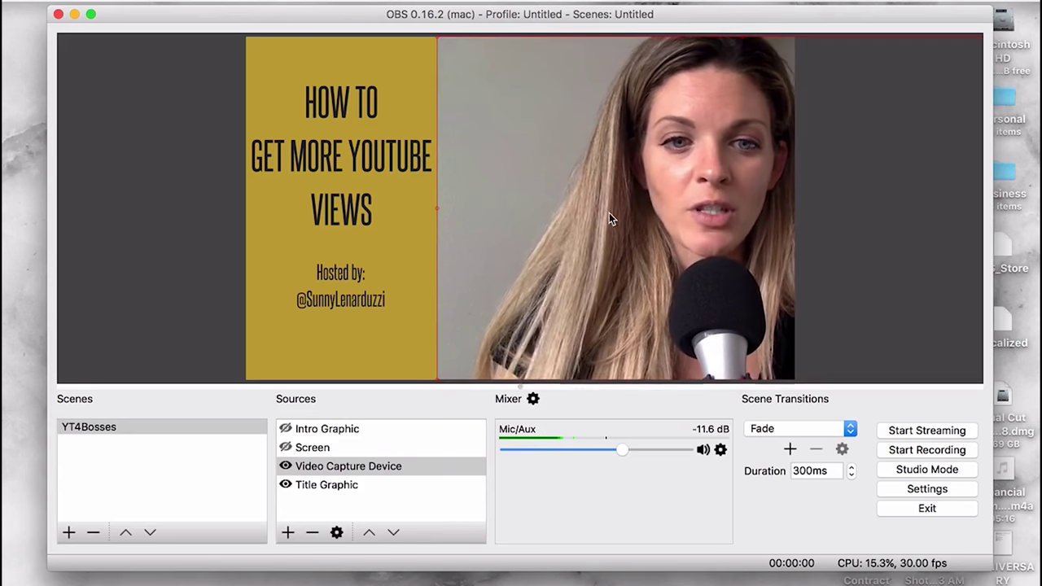
left_click(286, 429)
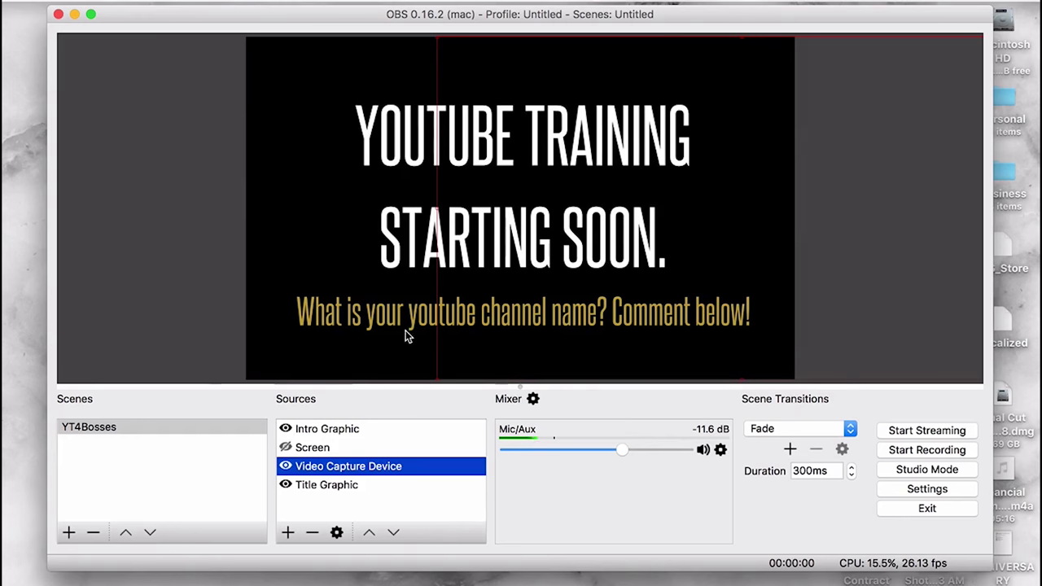
Select Intro Graphic and hide it to reveal the title layout with the webcam
left_click(407, 326)
left_click(285, 429)
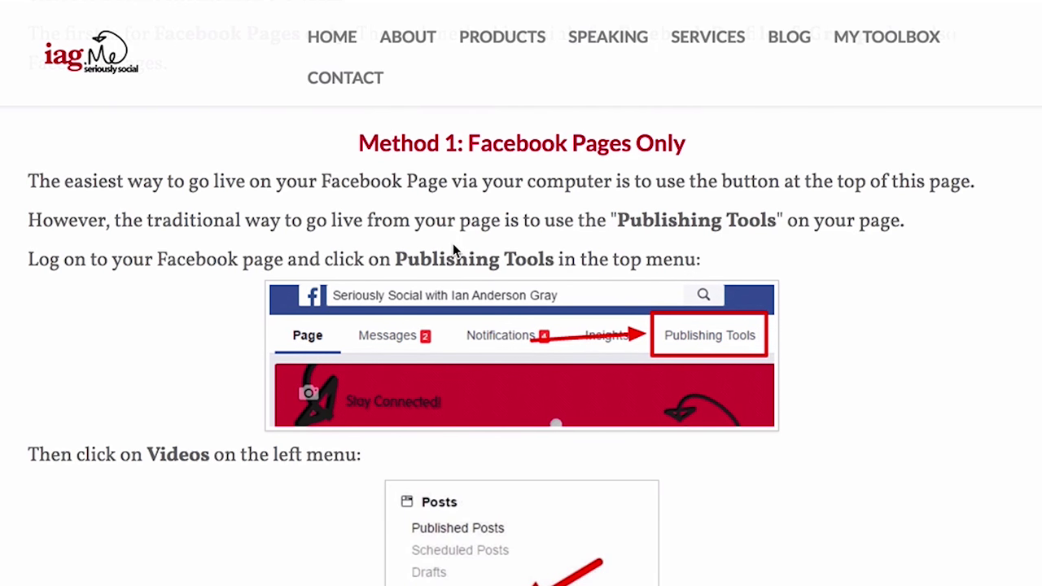
Scroll through iag.me's Method 1 guide to going live from a Facebook Page
scroll(452, 244, "down", 1)
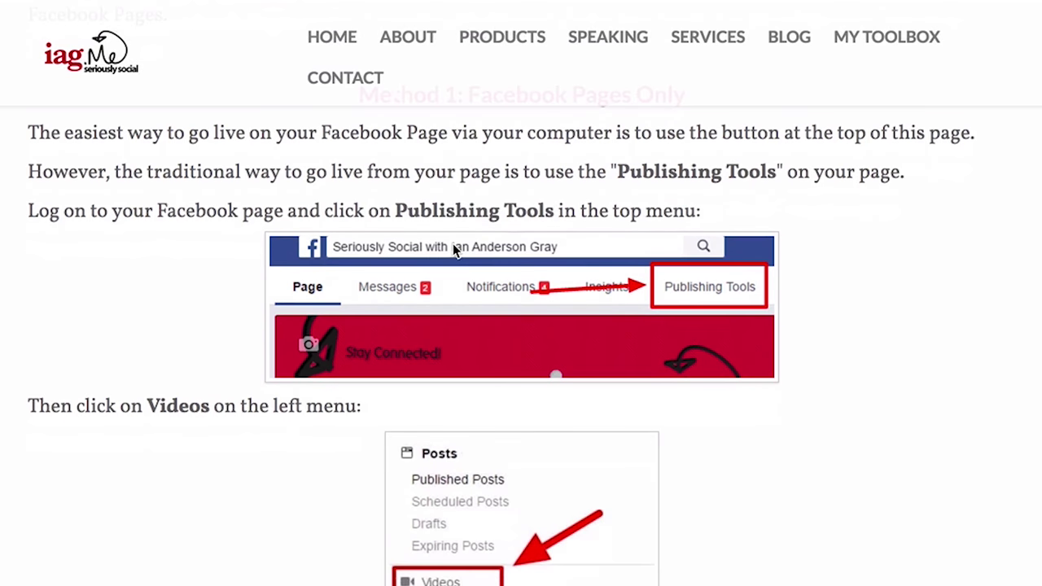
scroll(453, 243, "up", 1)
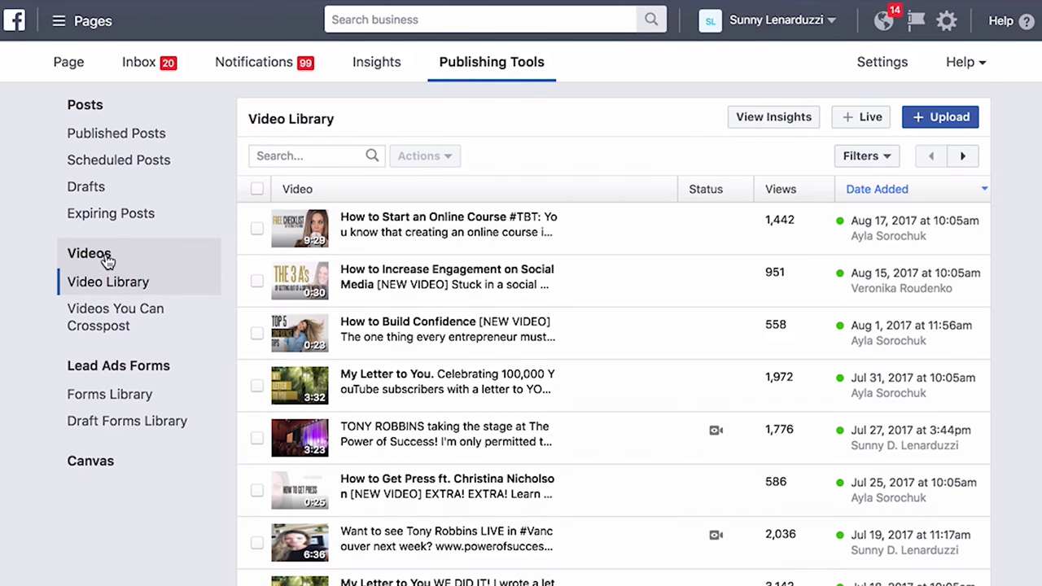
Create a Page live video, copy its Server URL and Stream Key, and continue
left_click(870, 118)
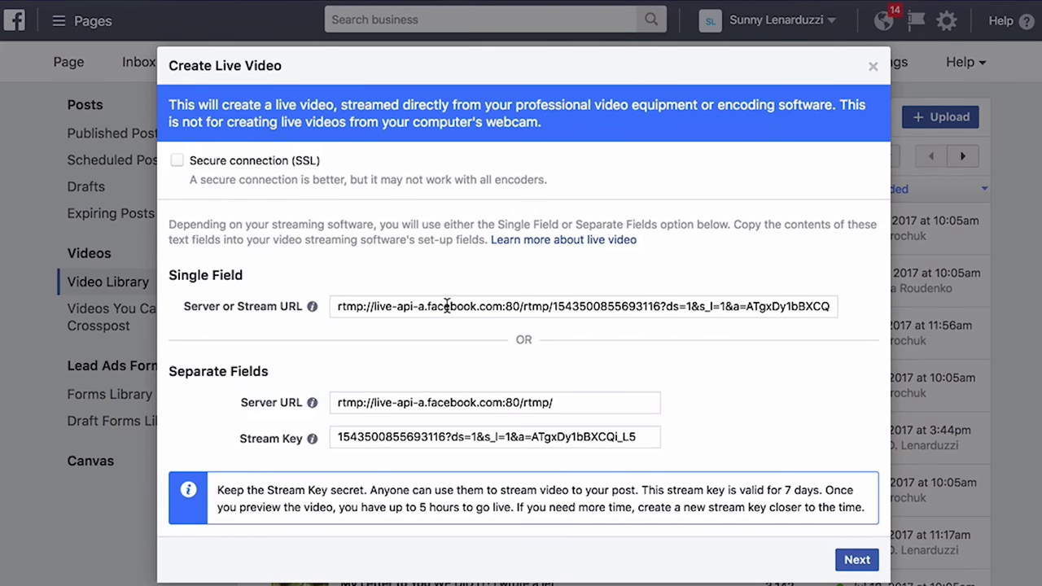
left_click(446, 306)
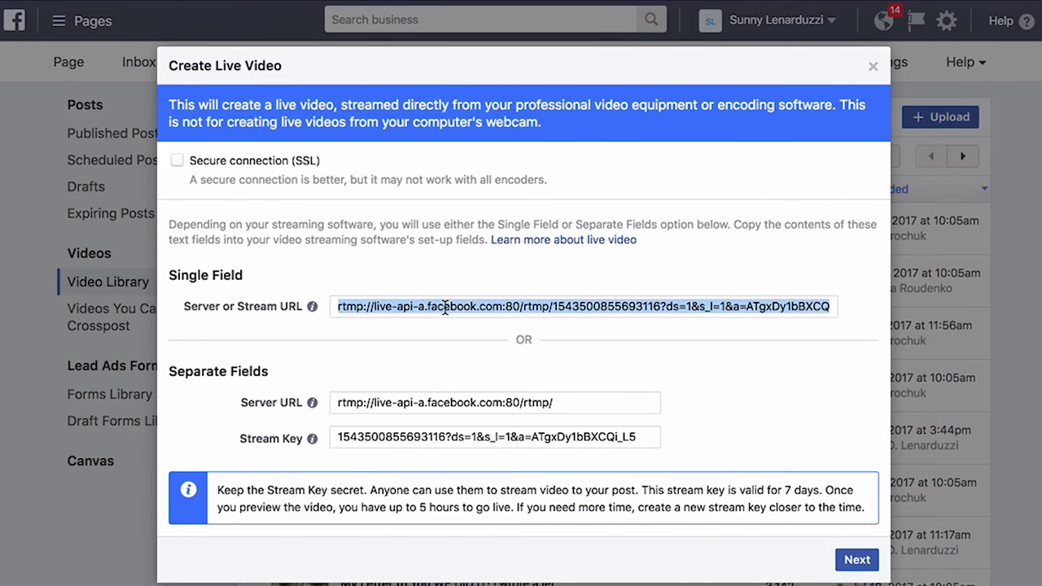
left_click(412, 438)
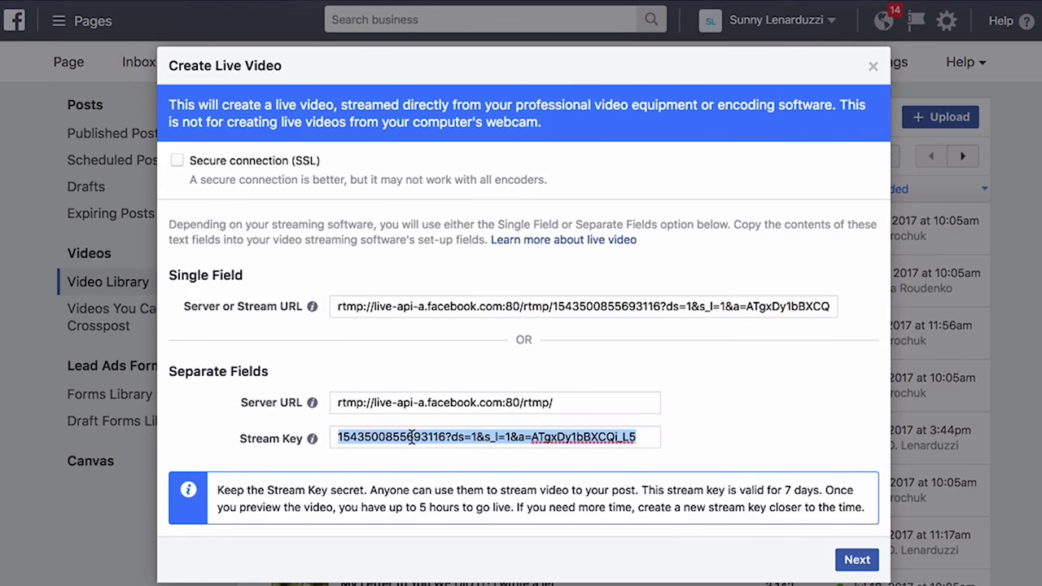
left_click(869, 561)
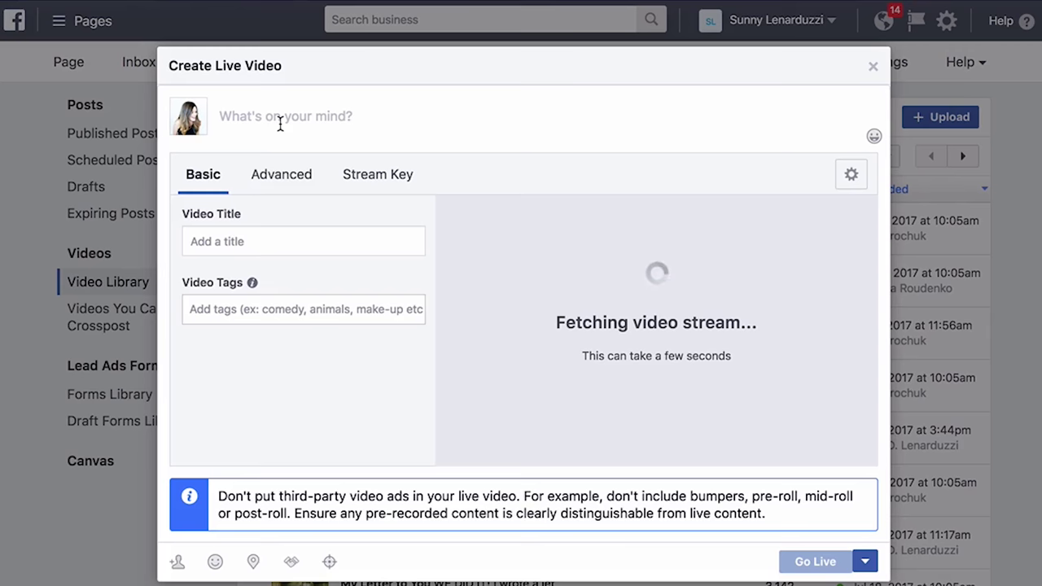
Write 'YouTube Training!' as the post text and enter the video title
type("YouTube ")
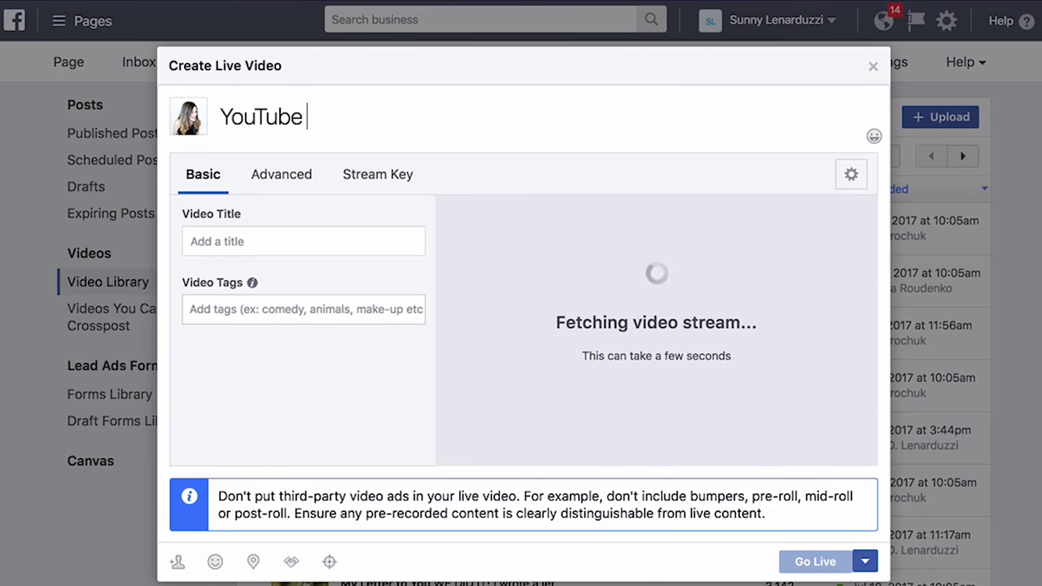
type("Trining")
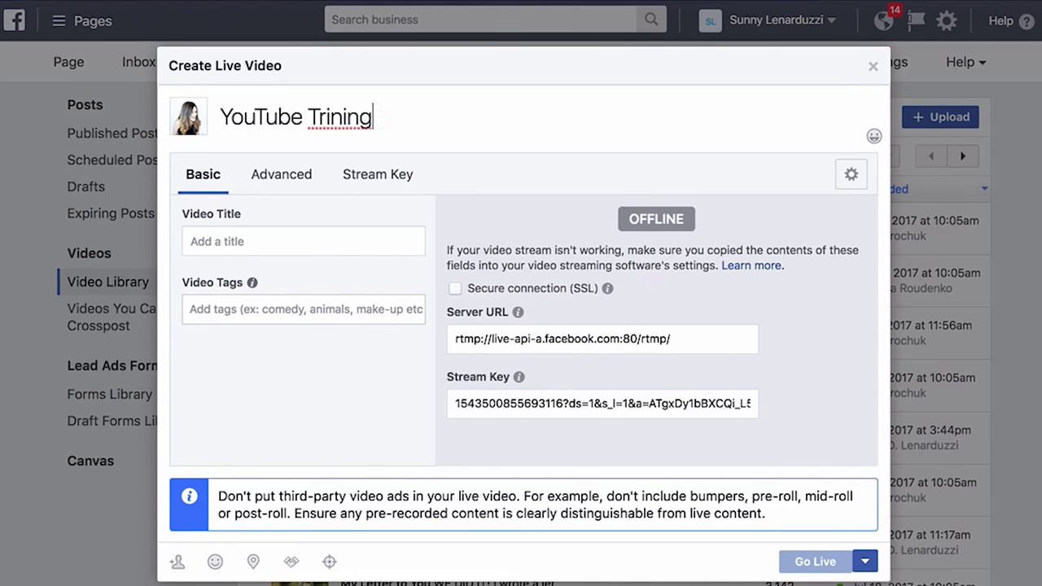
key("BackSpace")
key("BackSpace")
key("BackSpace")
key("BackSpace")
key("BackSpace")
type("aining!")
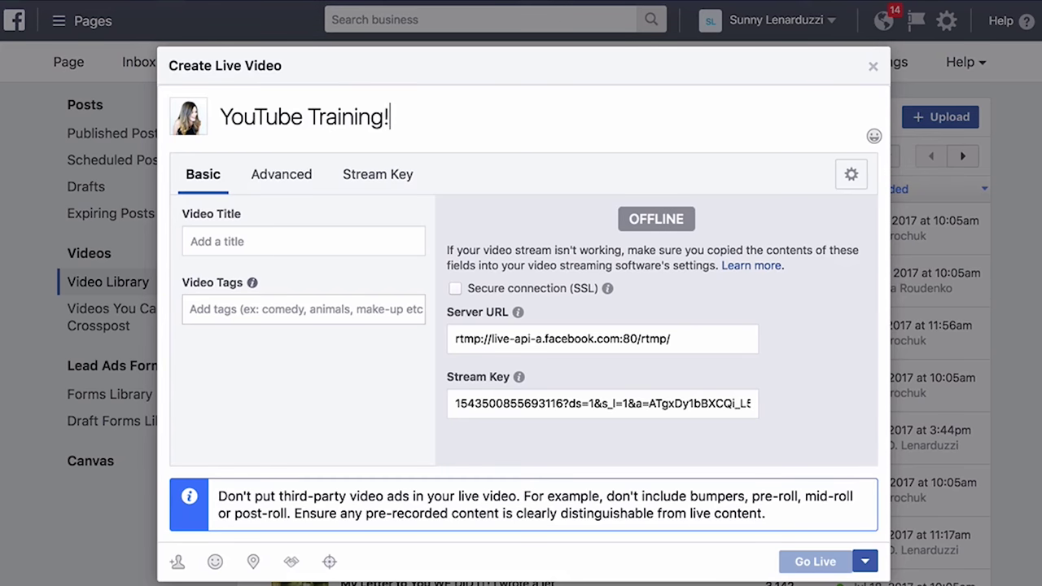
left_click(284, 246)
type("YouTube Training!")
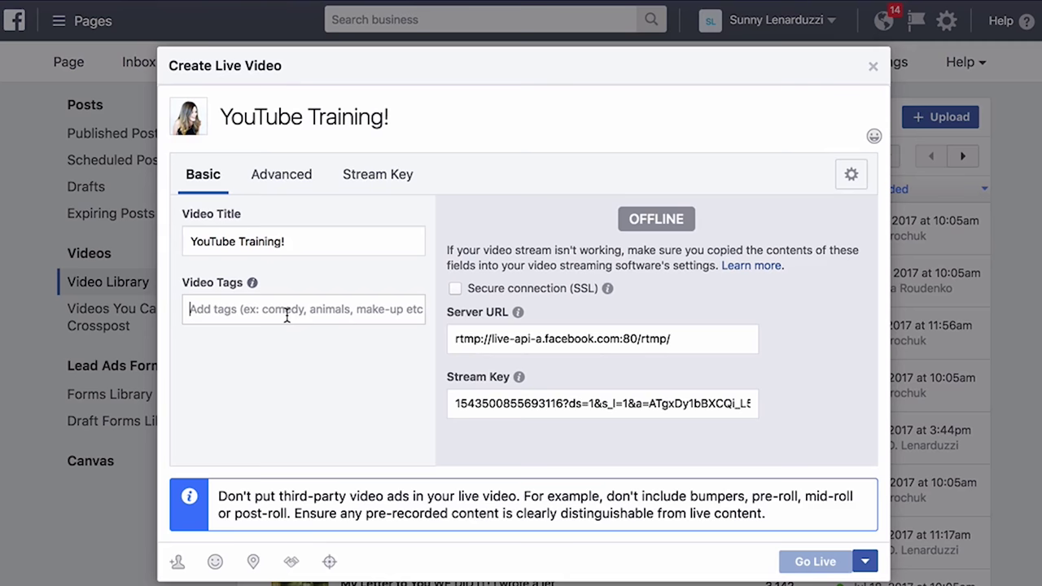
Tag the video YouTube, Social video marketing and Social media
type("youtube")
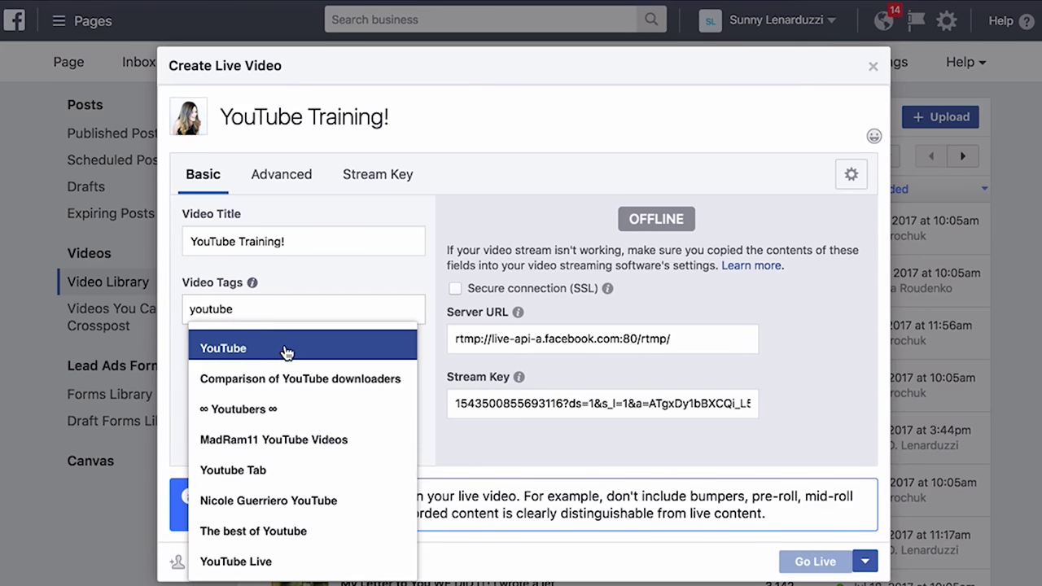
left_click(286, 350)
type("video marketi")
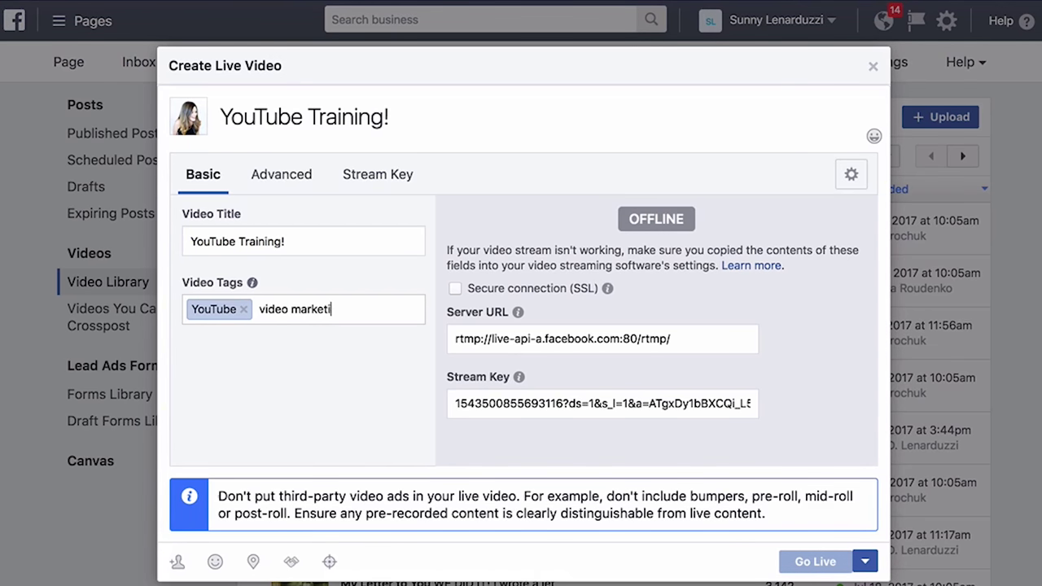
type("ng")
left_click(345, 348)
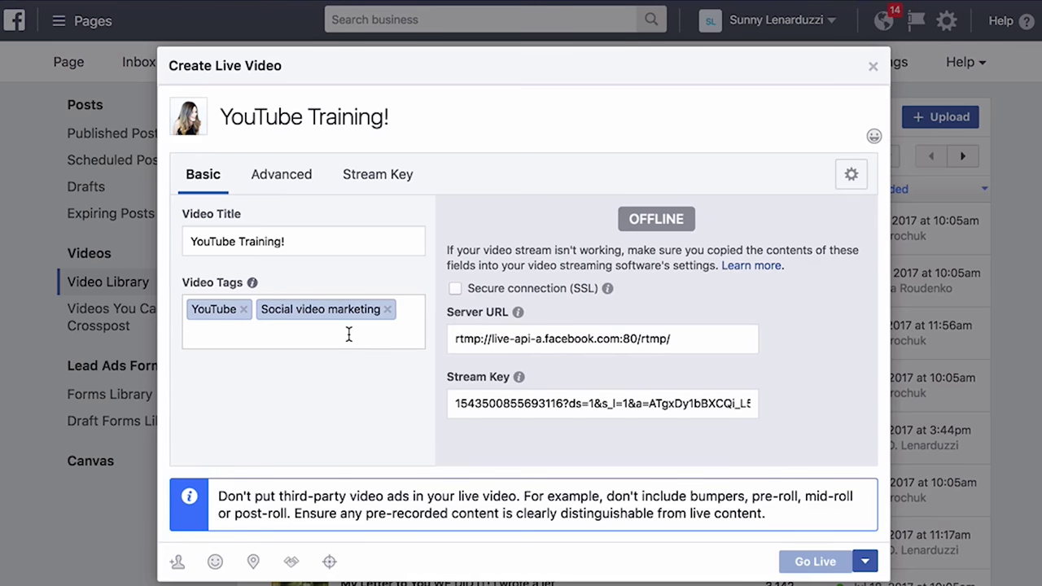
type("social media")
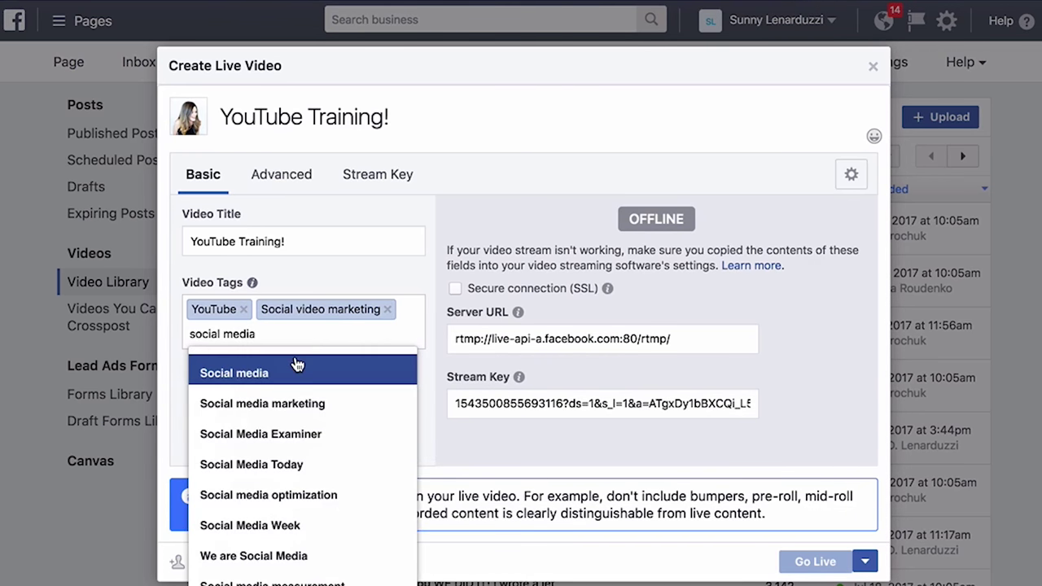
left_click(298, 364)
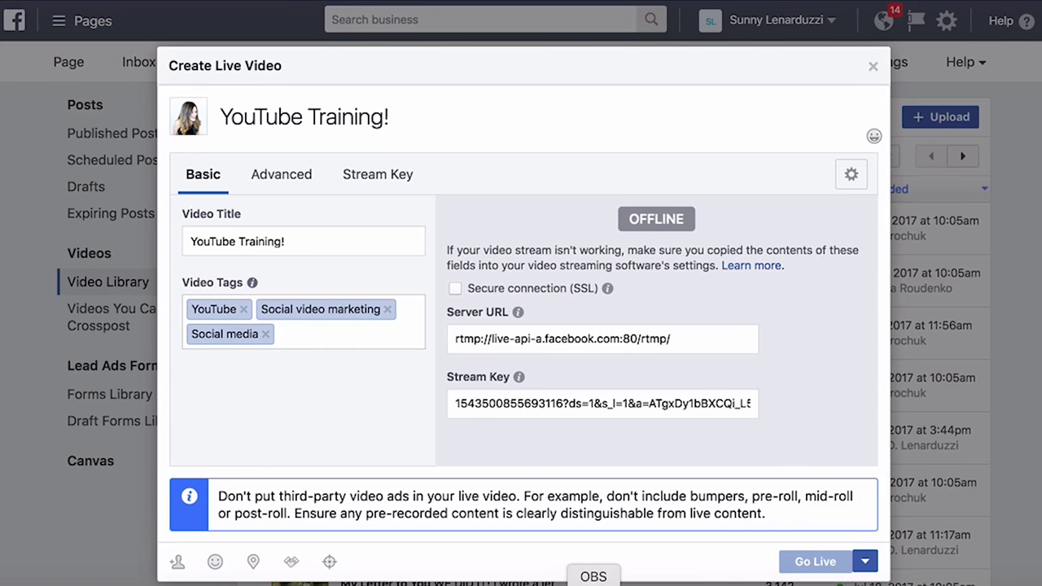
Paste the new Facebook stream key into OBS's Stream settings and save them
left_click(593, 583)
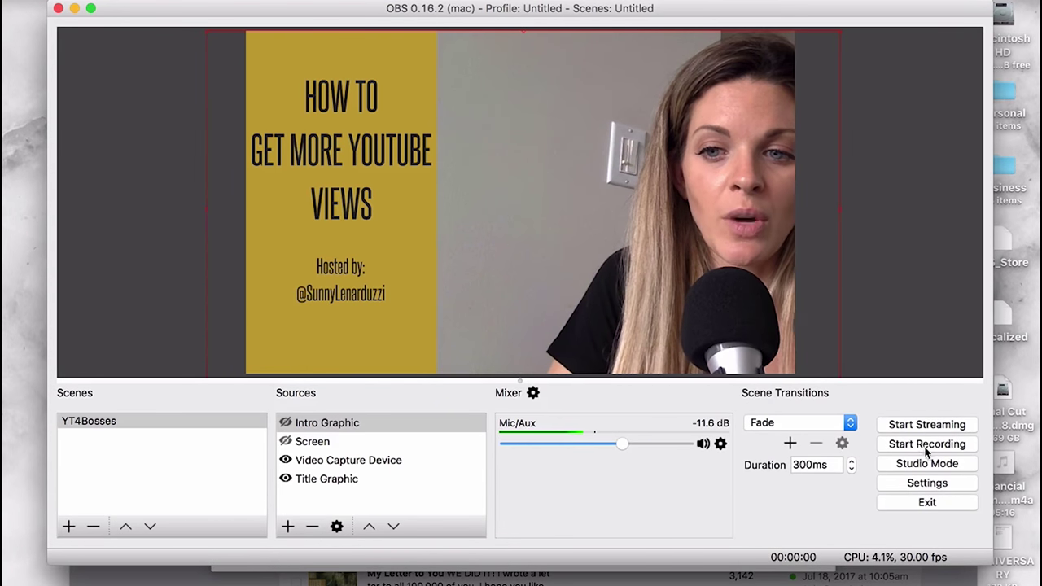
left_click(928, 483)
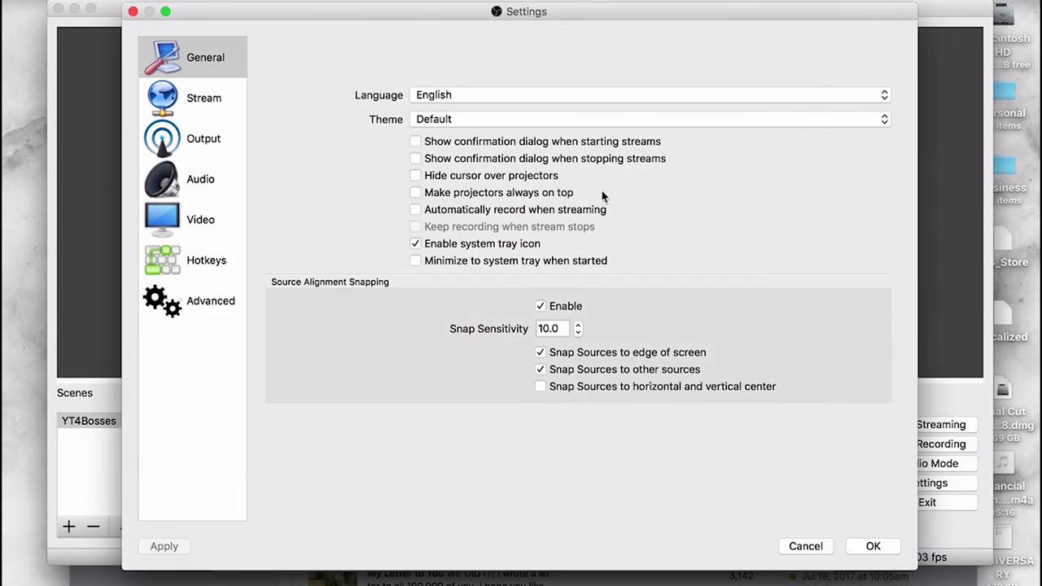
left_click(215, 102)
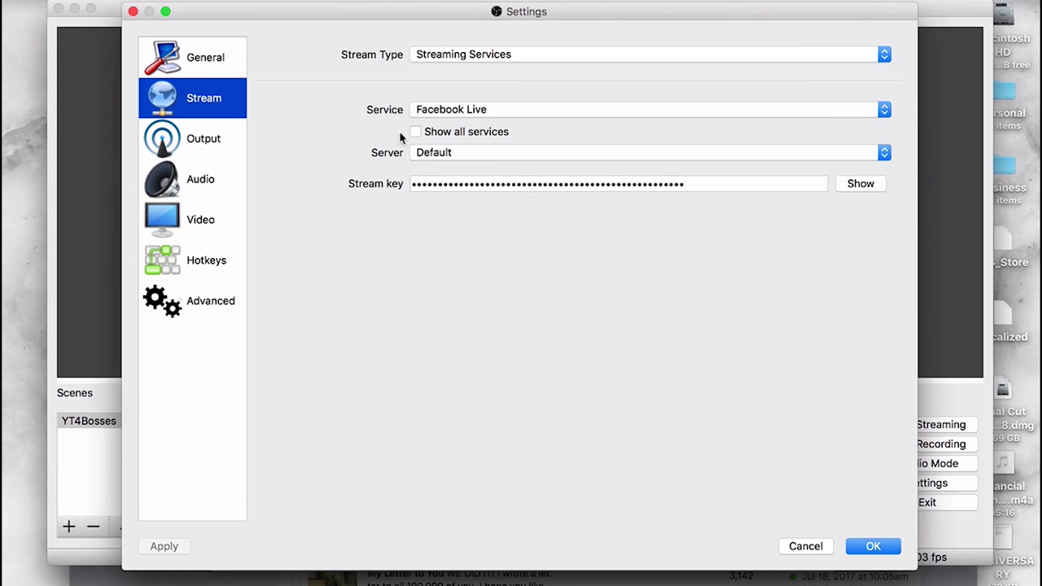
double_click(511, 184)
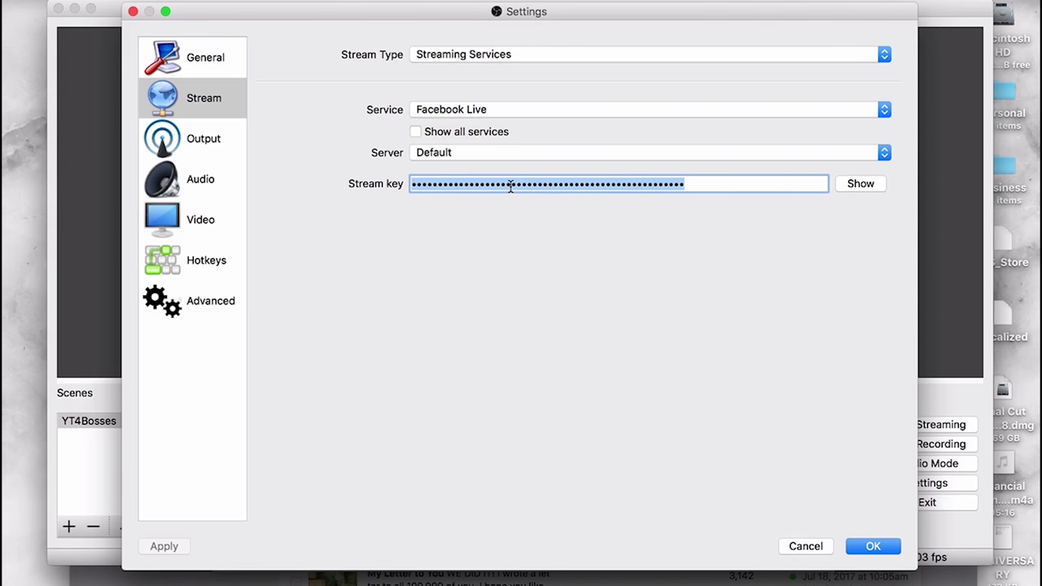
key("super+v")
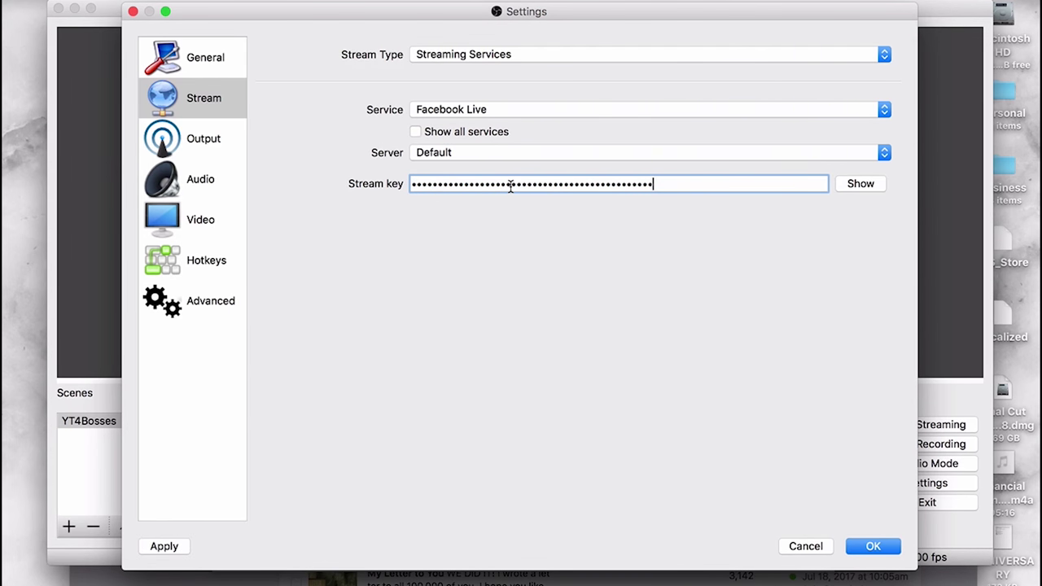
left_click(874, 547)
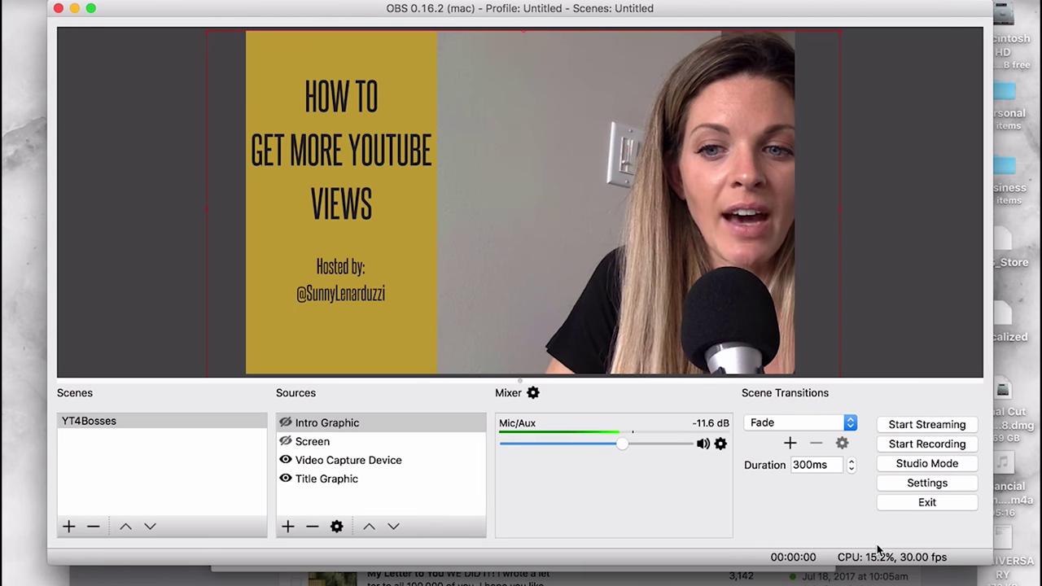
Go live to Facebook, reveal the Starting Soon graphic, and check the preview in Chrome
left_click(924, 425)
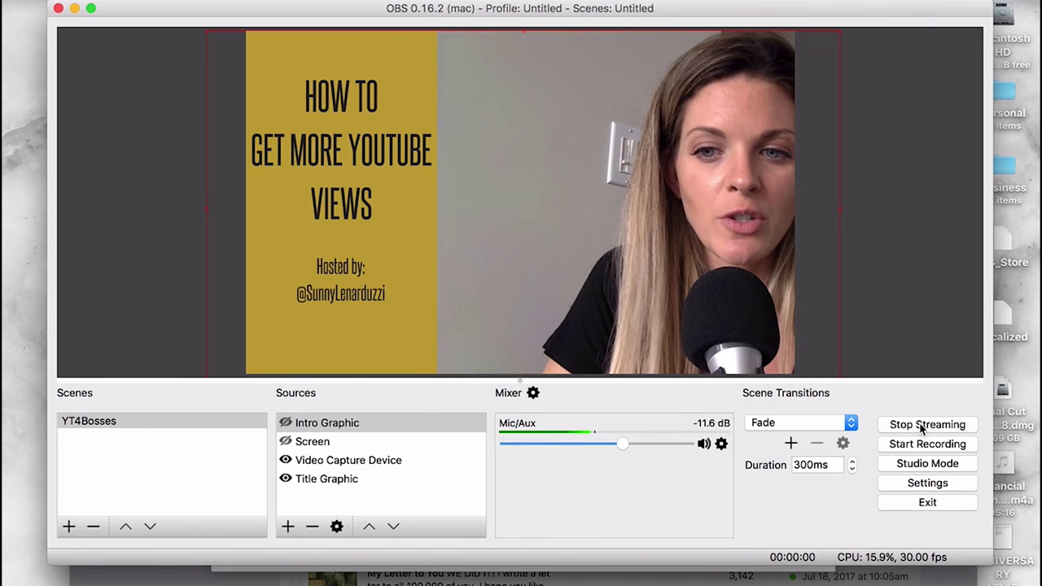
left_click(753, 575)
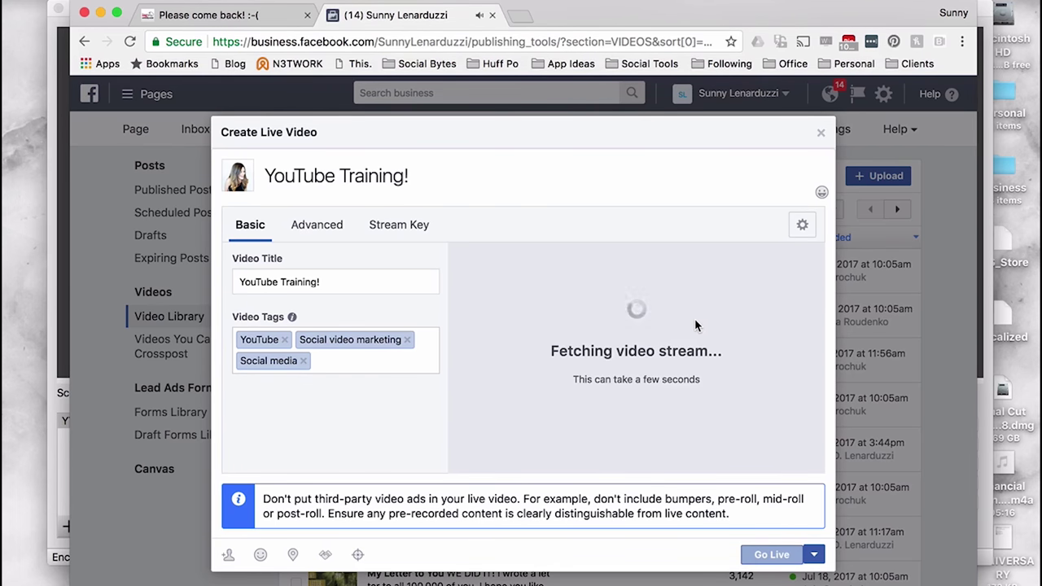
left_click(65, 259)
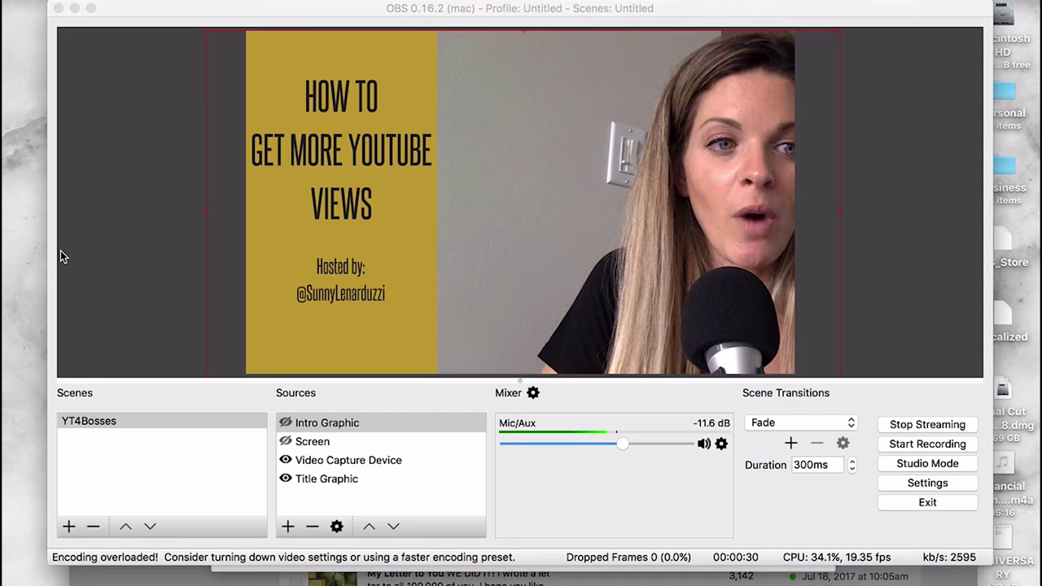
left_click(286, 424)
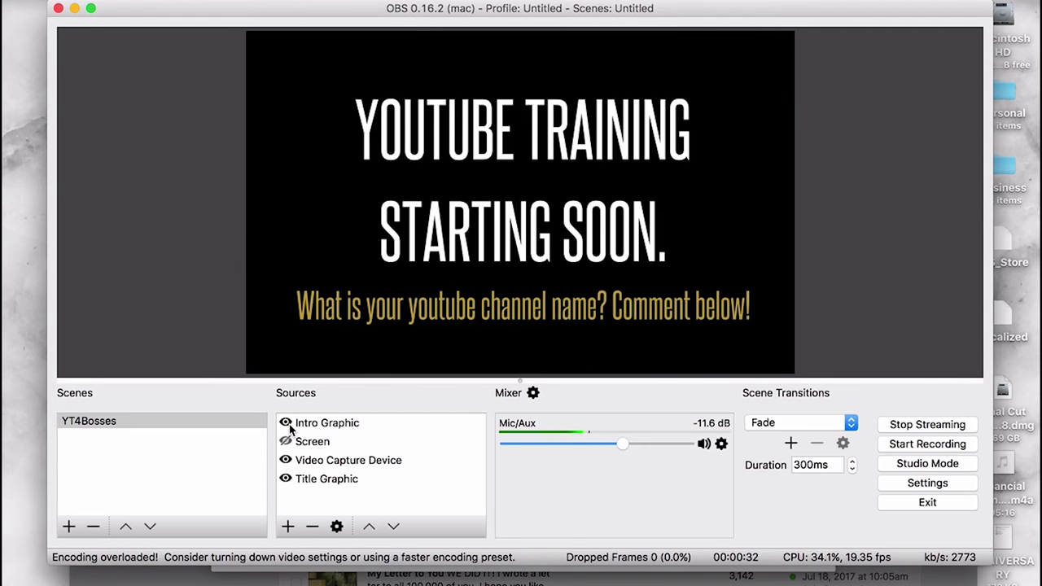
left_click(561, 572)
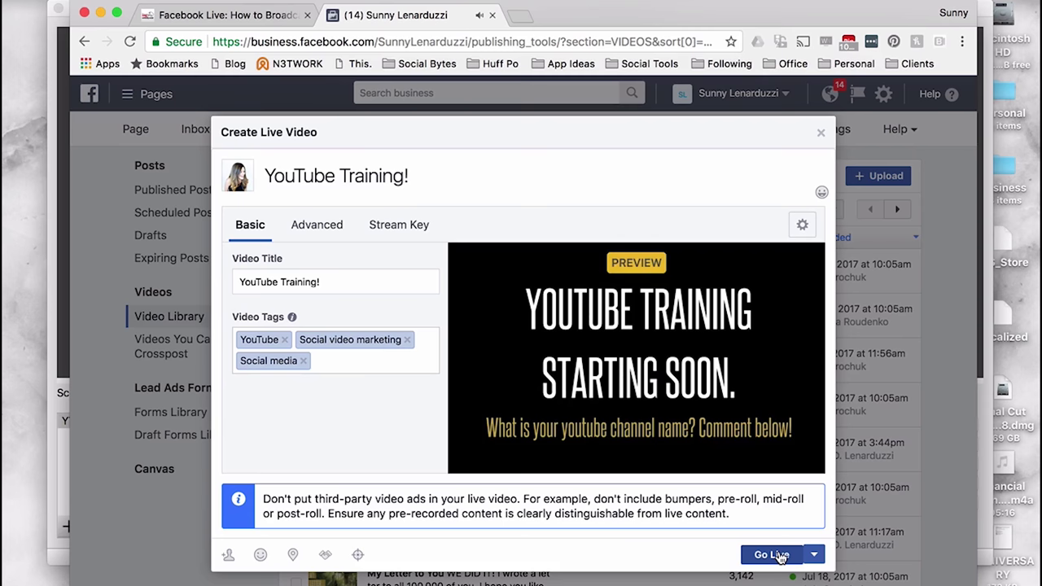
left_click(59, 349)
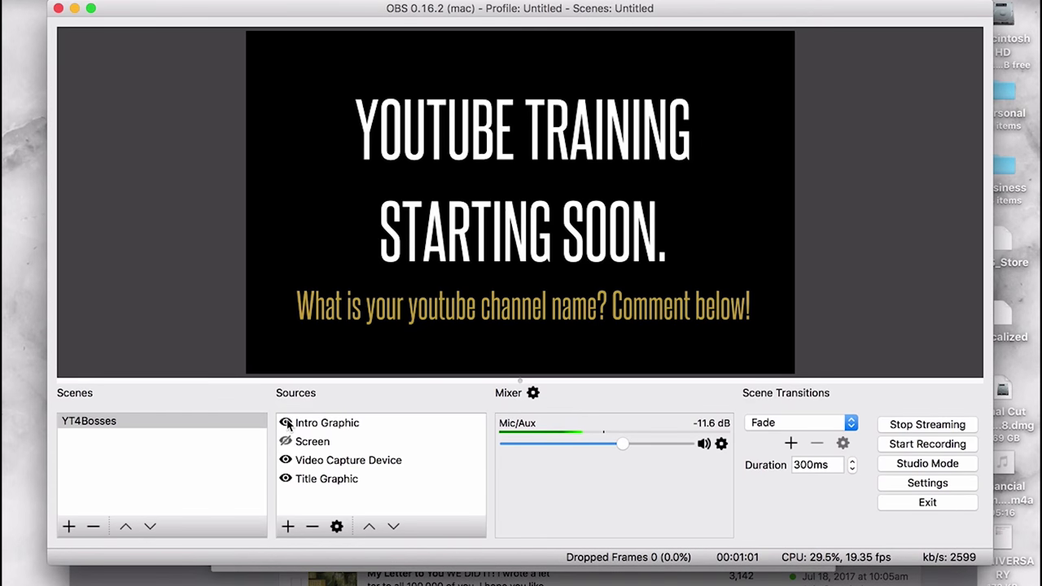
Hide the Intro Graphic source and flick the Screen source on then off again
left_click(285, 422)
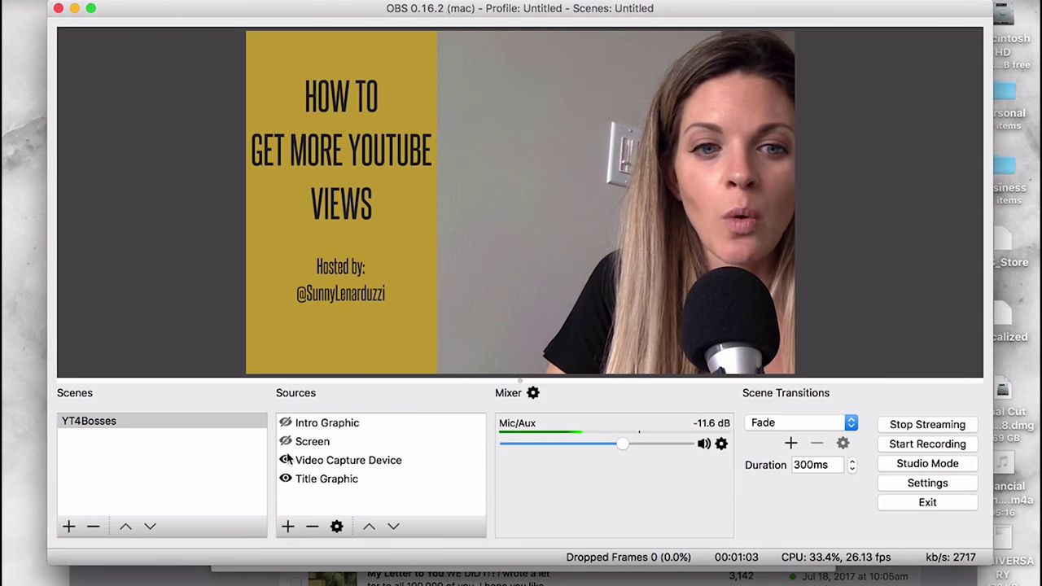
left_click(285, 441)
left_click(285, 441)
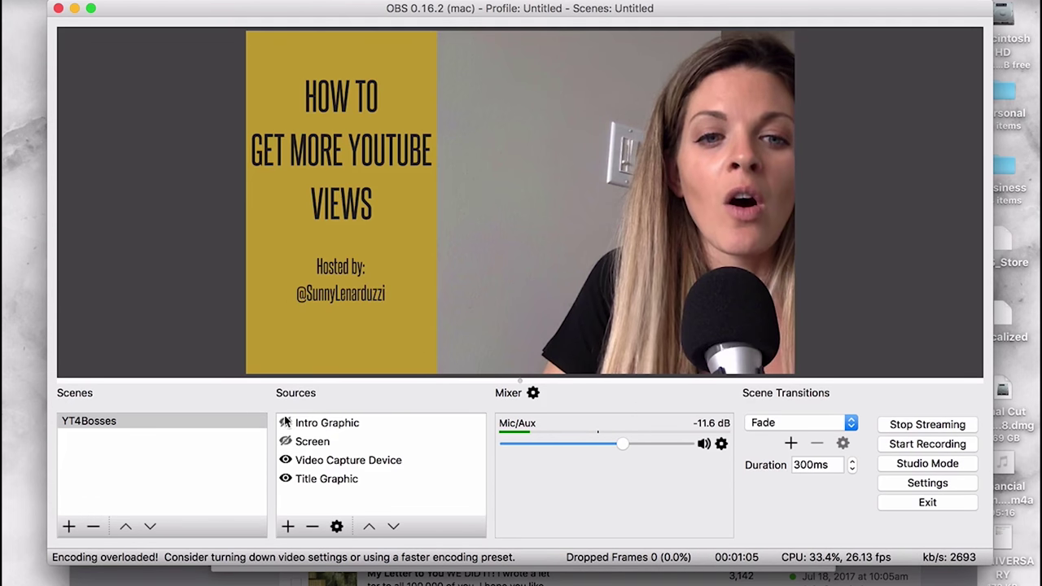